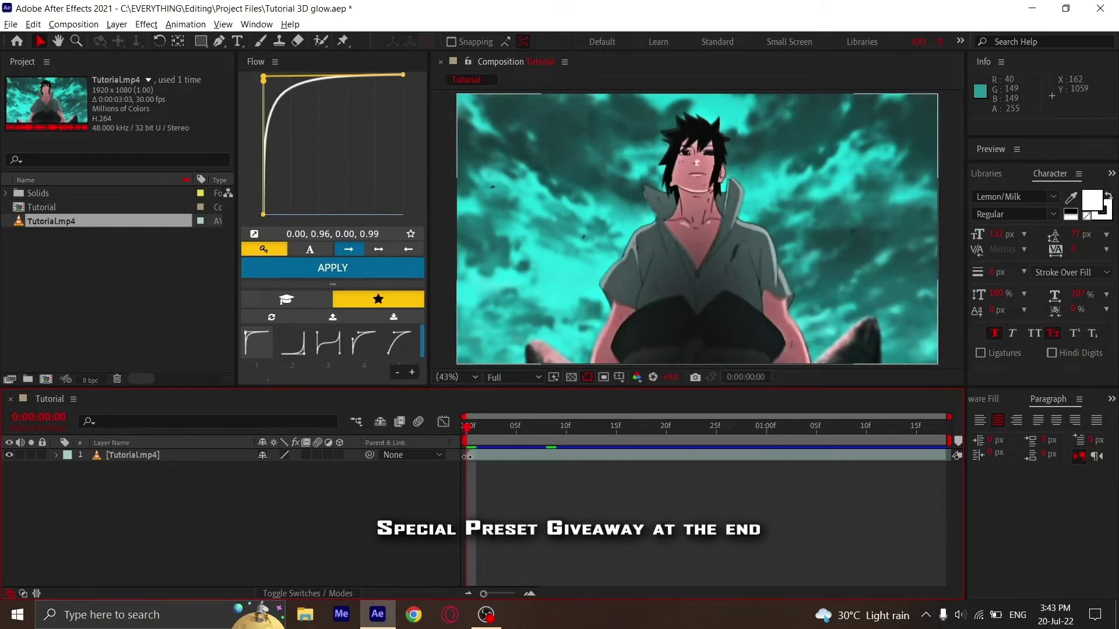
Step: Preview the anime clip, then add a new text layer reading 'HEICHOU'
key(space)
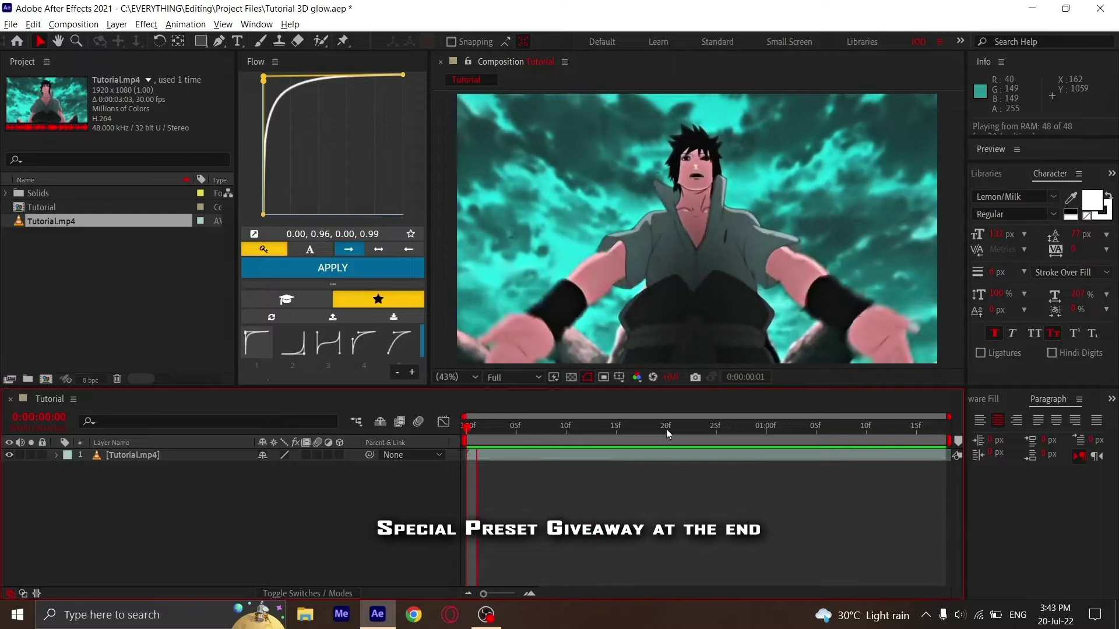
key(space)
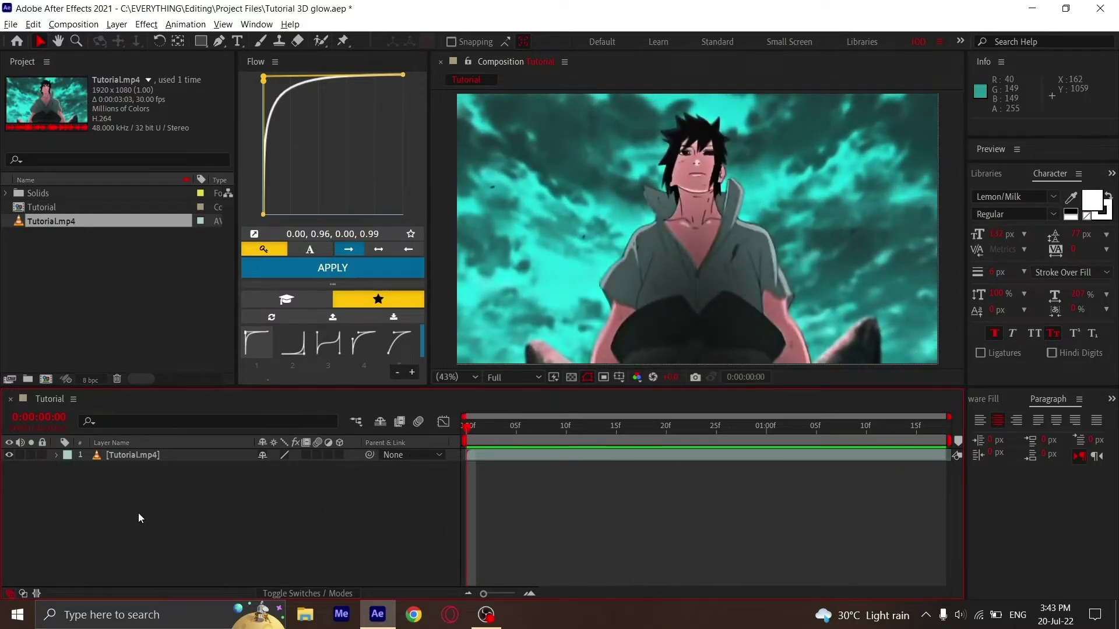
right_click(138, 512)
mouse_move(175, 376)
click(354, 394)
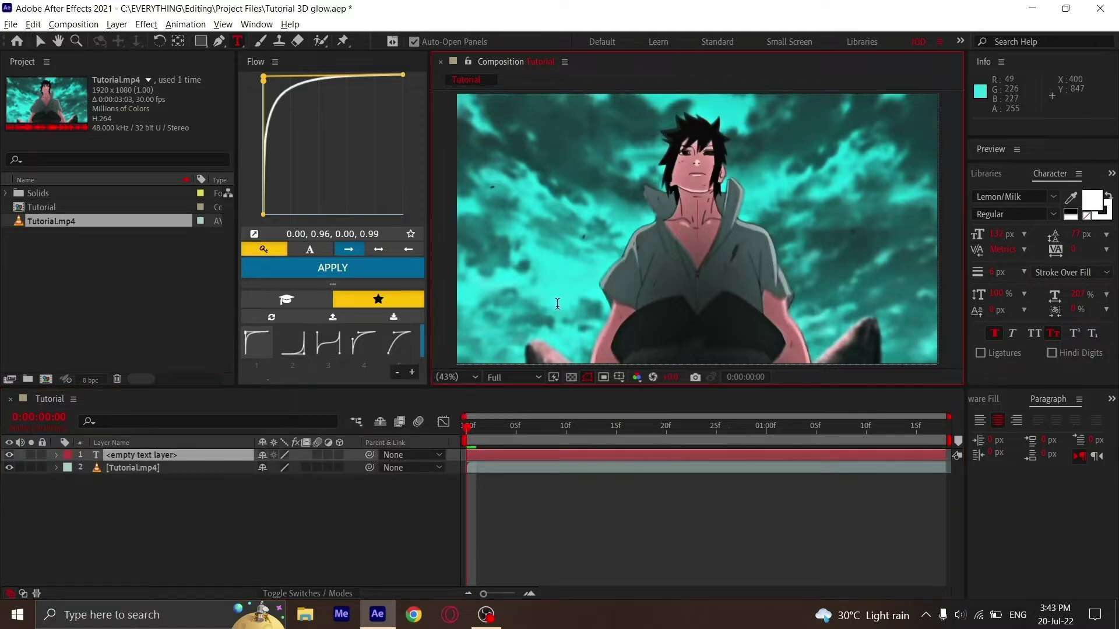
text(HEICHOU)
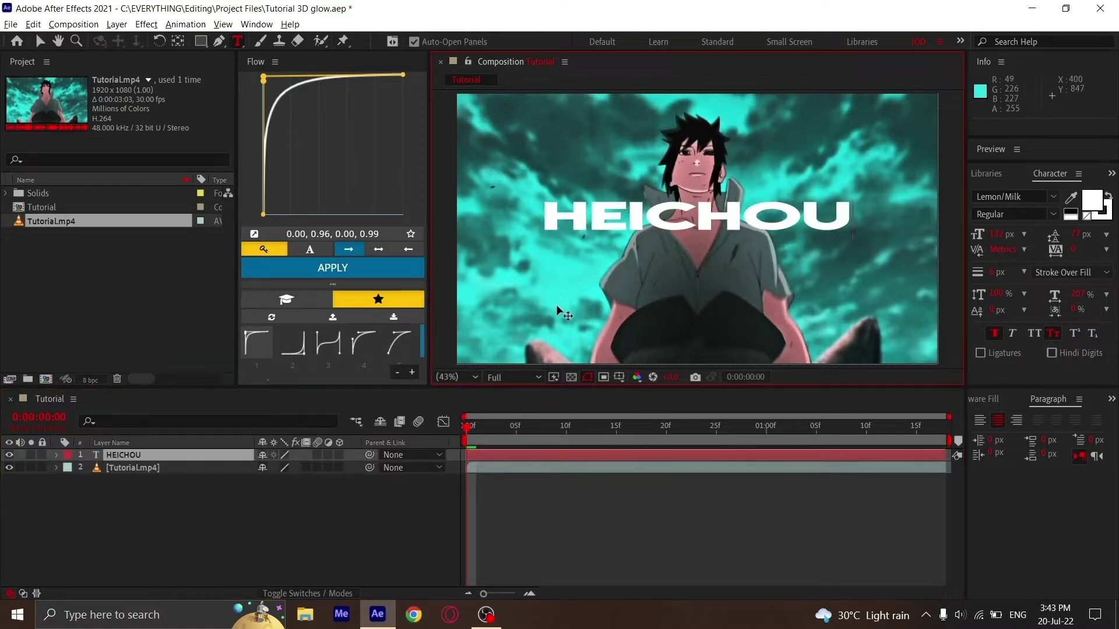
Step: Set the HEICHOU text's font to Akira Expanded
double_click(146, 460)
click(1025, 193)
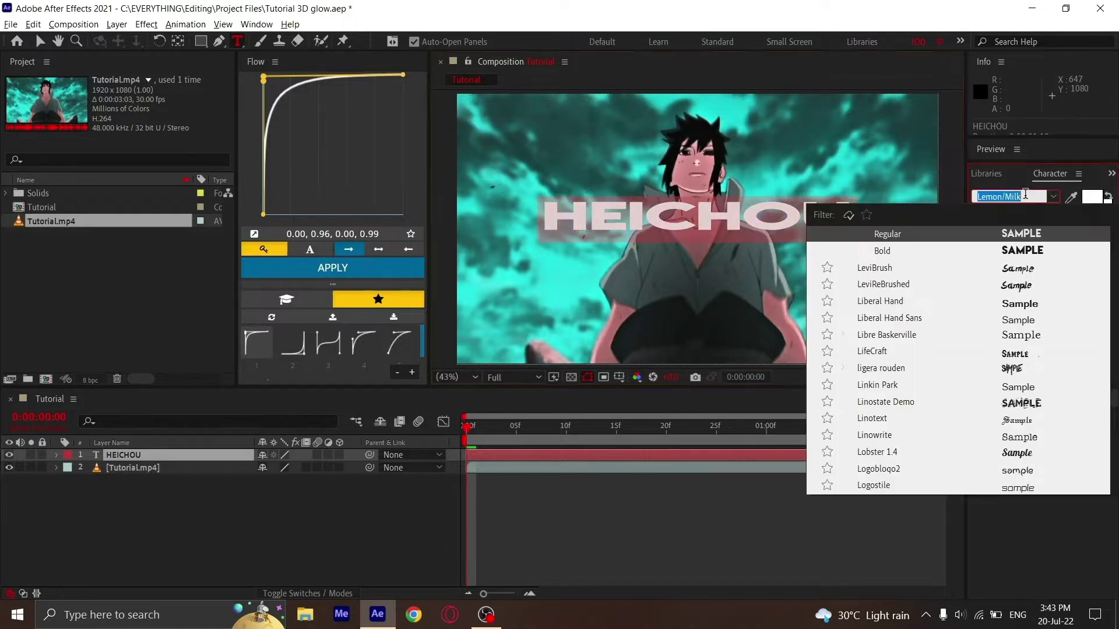
text(akira)
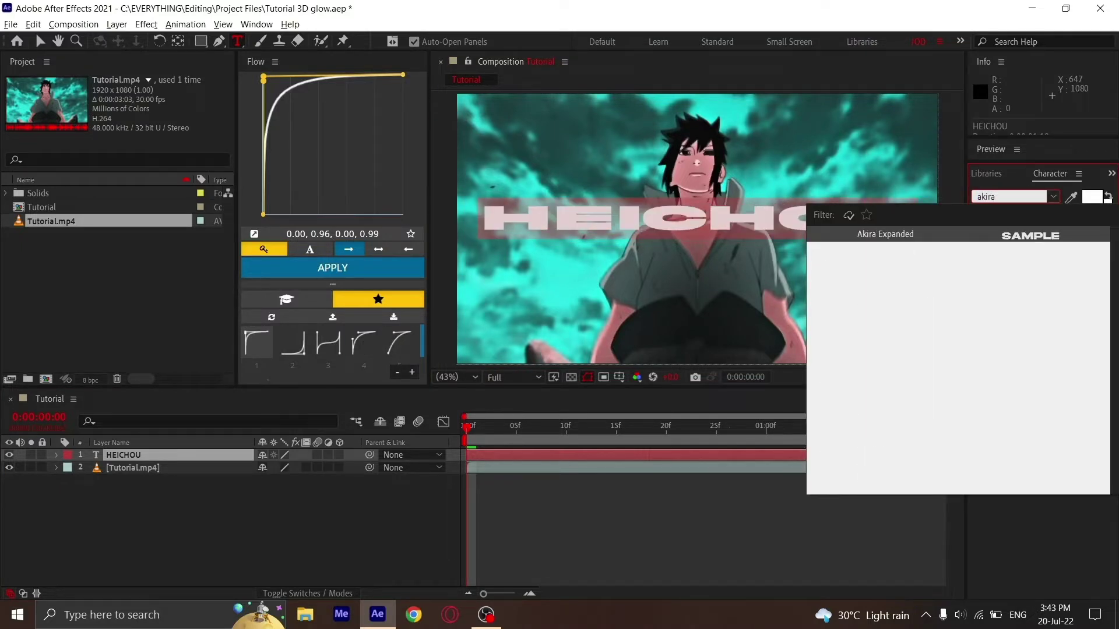
key(Return)
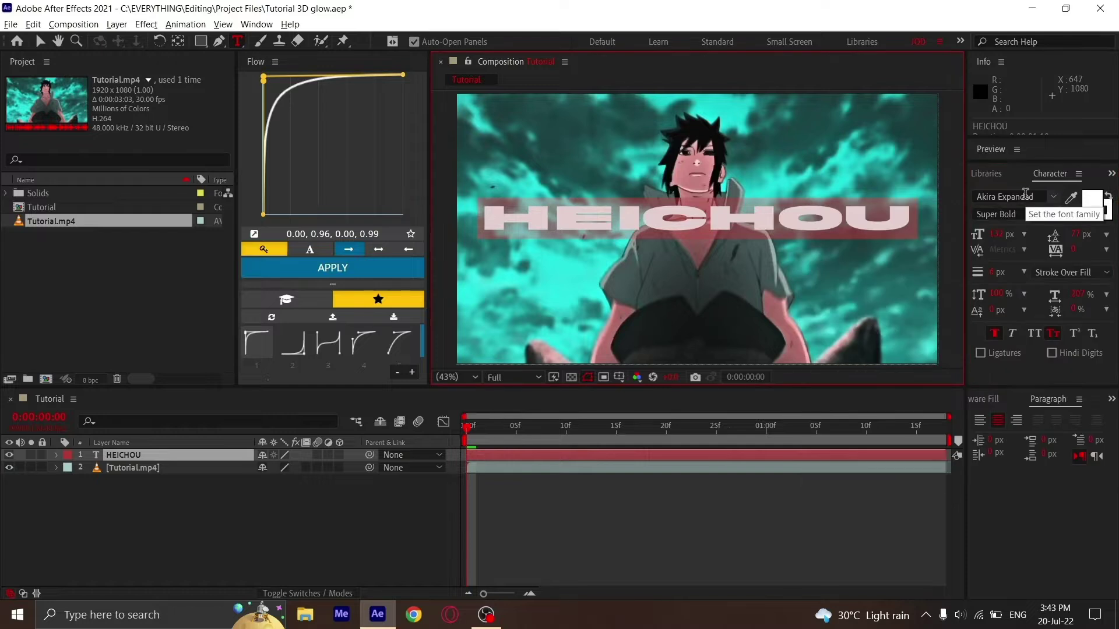
click(167, 521)
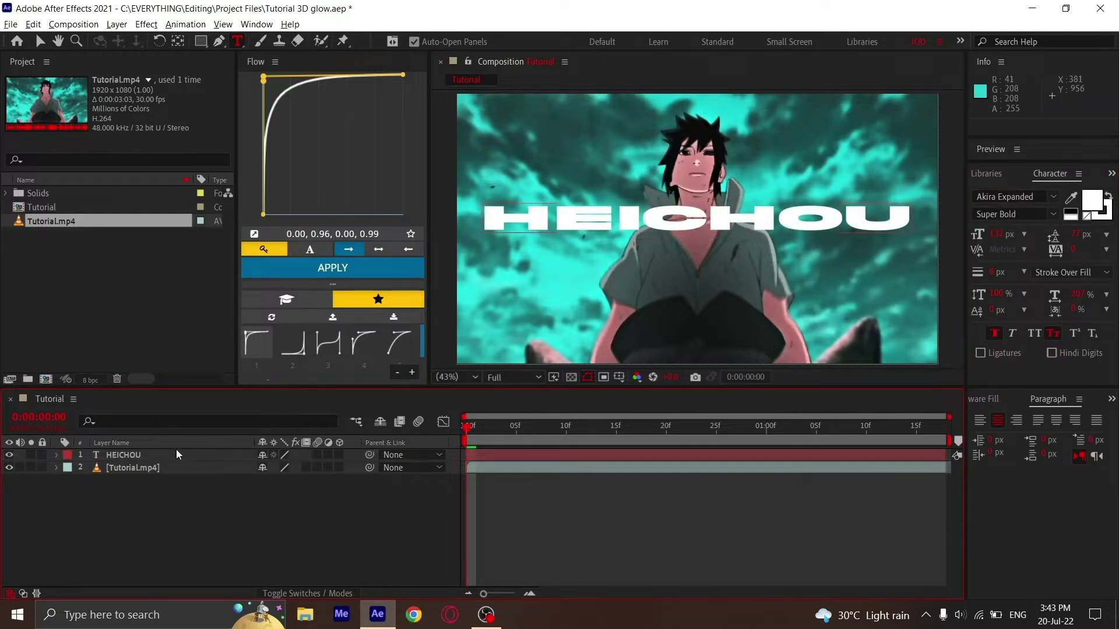
Step: Change the HEICHOU font to Lemon/Milk Regular instead
click(163, 455)
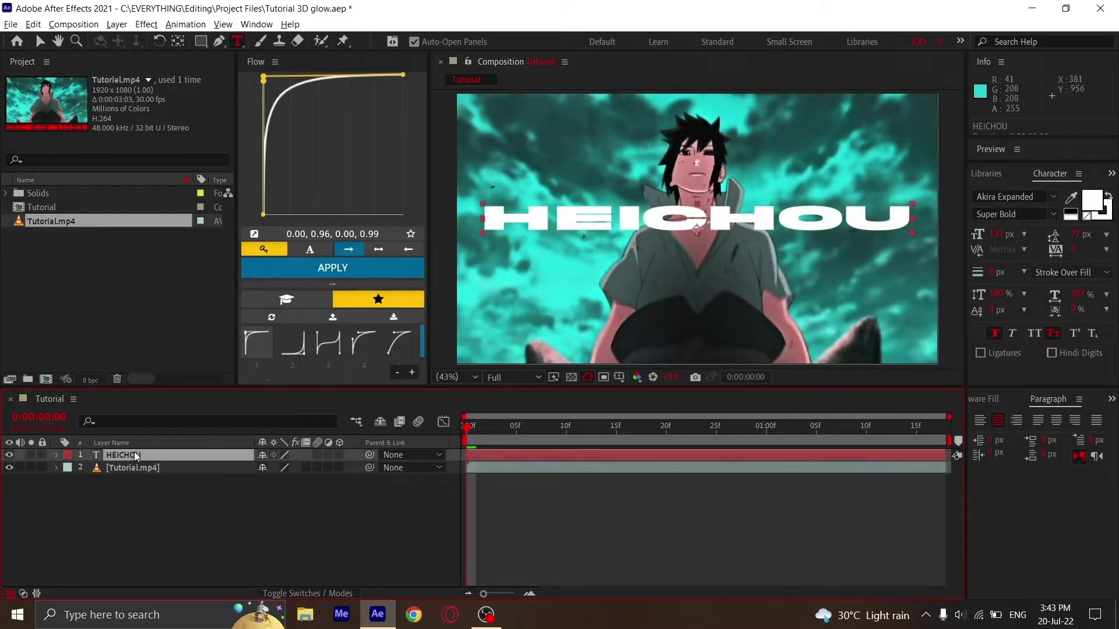
double_click(652, 456)
click(1039, 199)
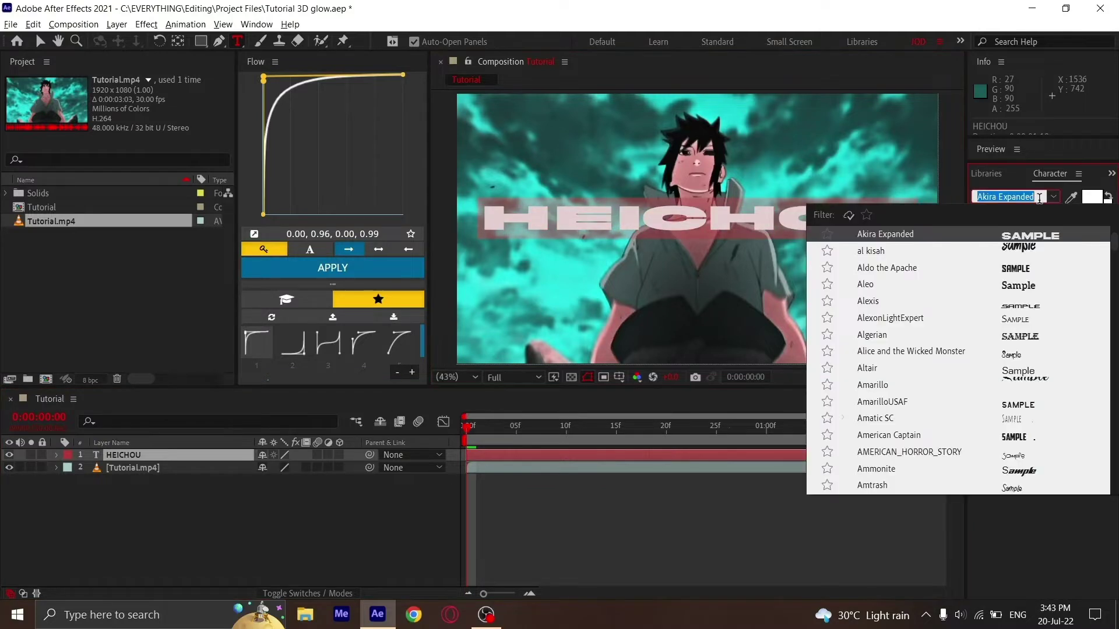
text(lemon)
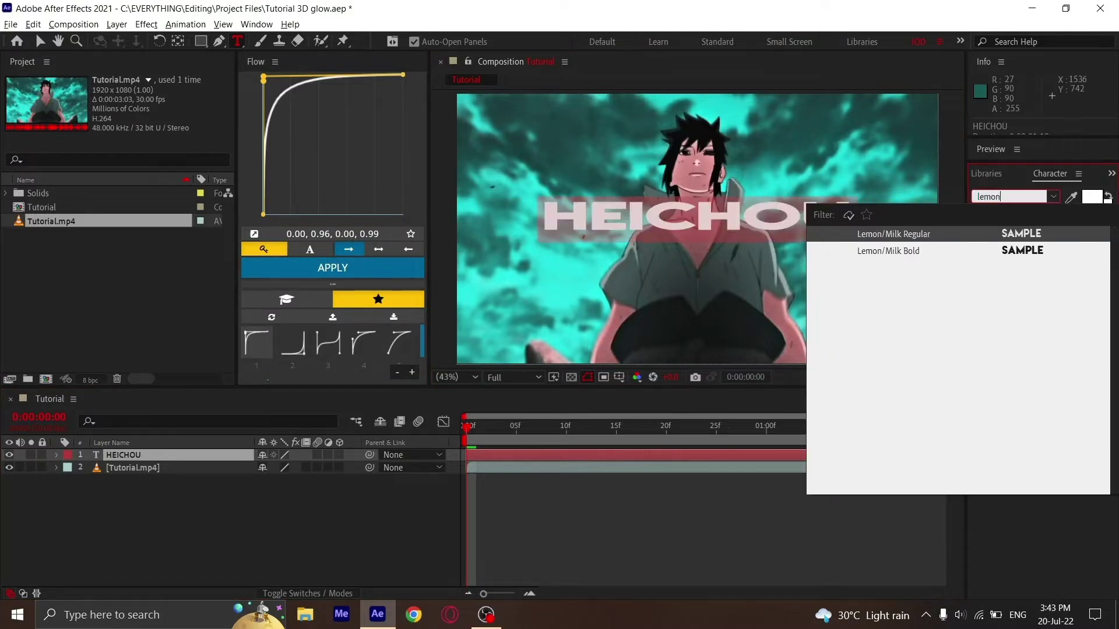
key(Down)
key(Up)
key(Return)
click(517, 517)
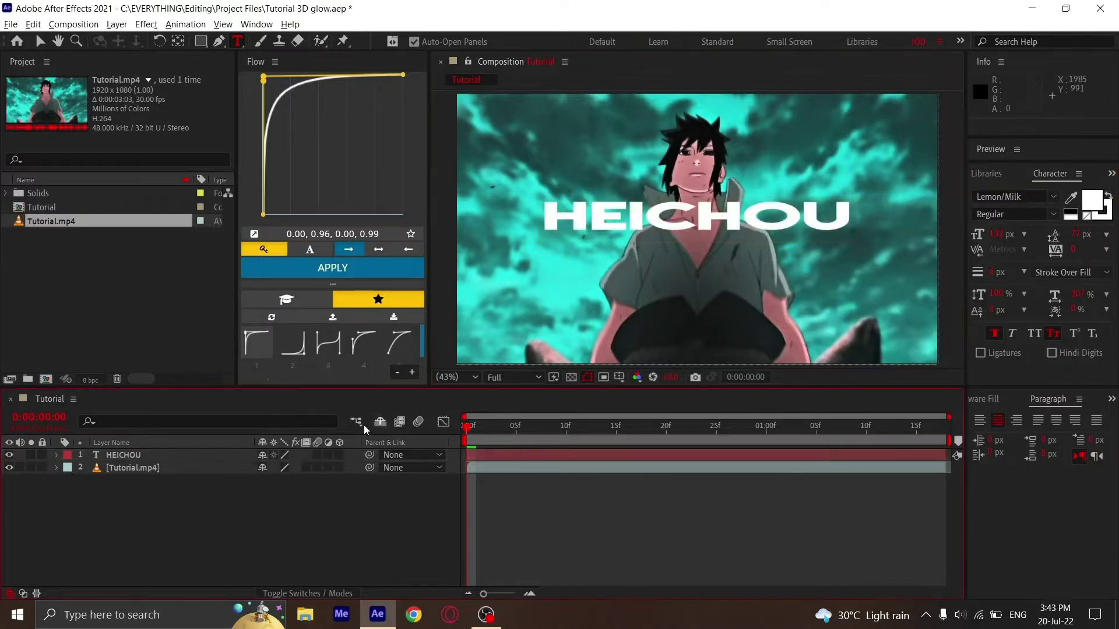
Step: Create a black solid with default settings and rename it '3D Text'
right_click(129, 540)
mouse_move(178, 408)
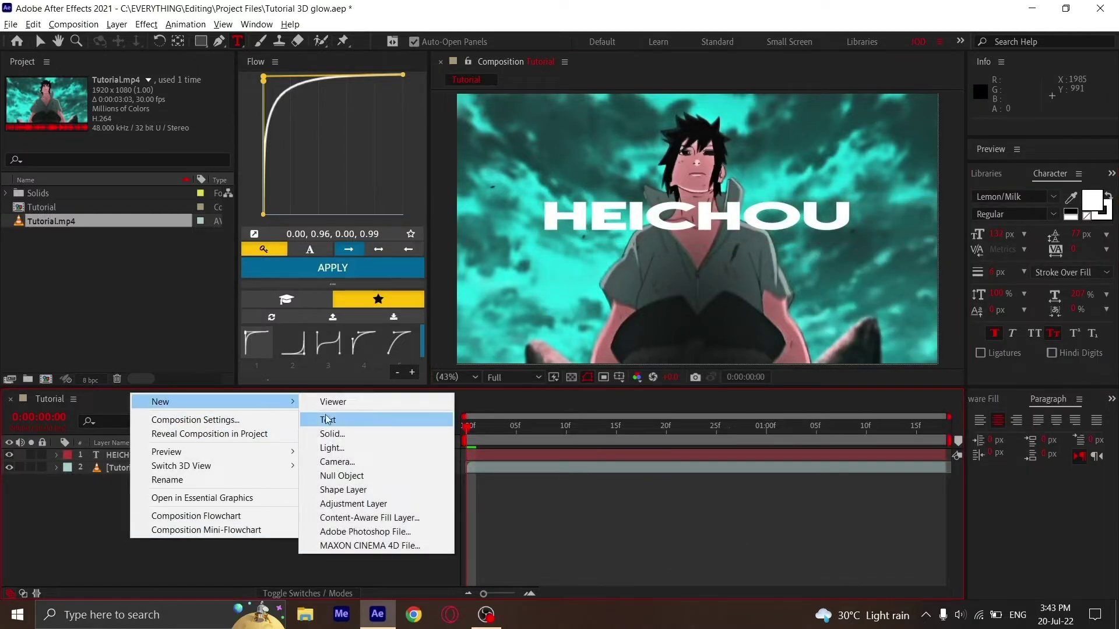
click(376, 434)
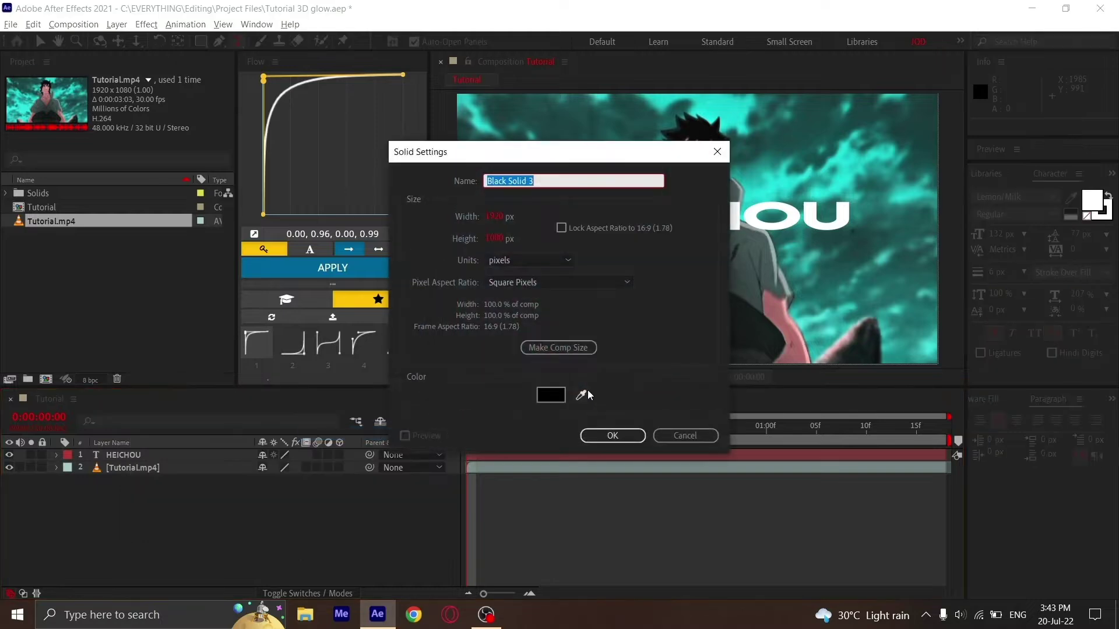
click(612, 436)
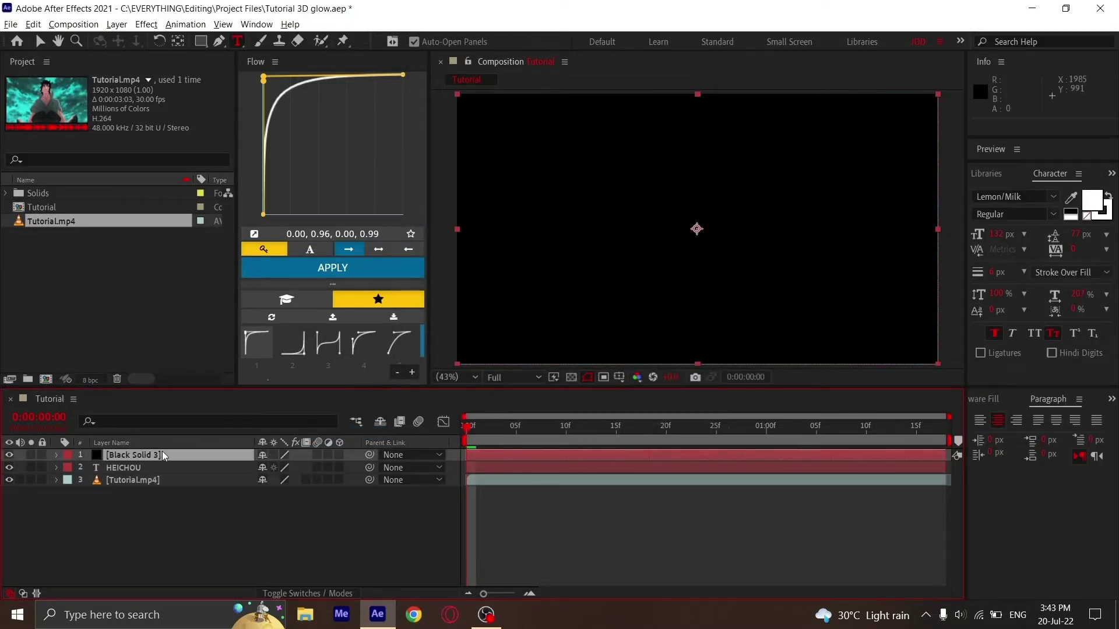
key(Return)
text(3D Text)
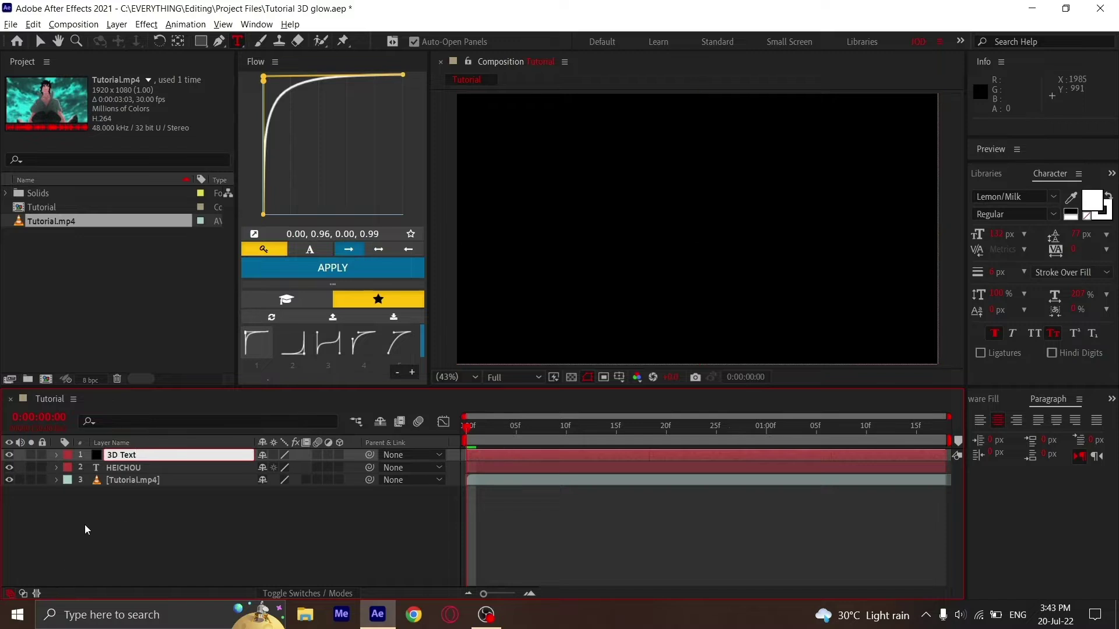
key(Return)
Step: Apply the Element effect to the 3D Text solid
key(ctrl+space)
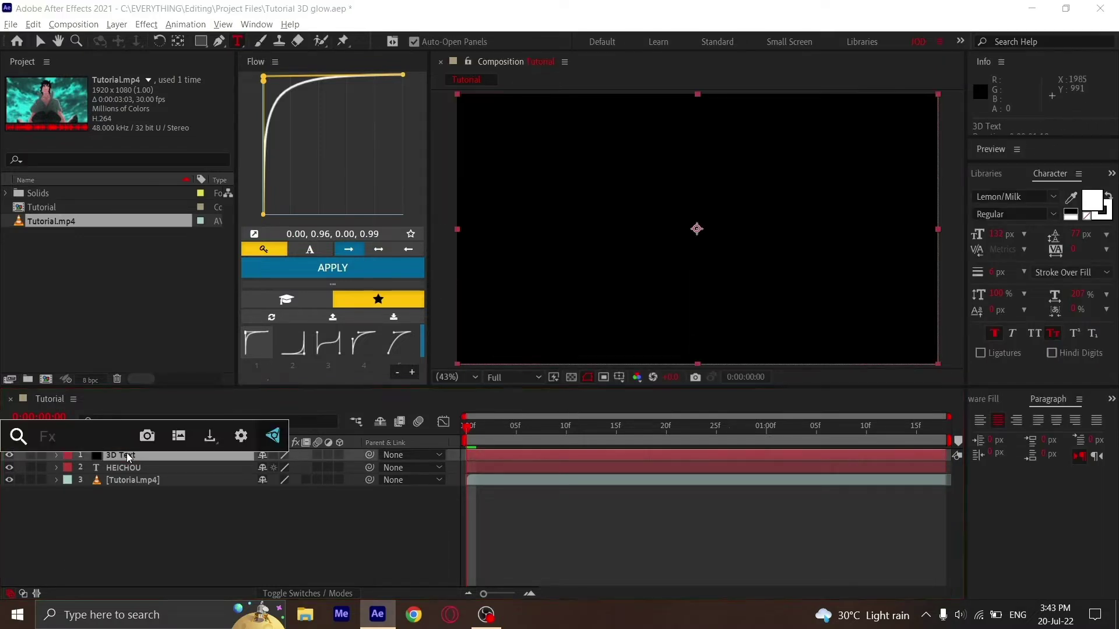
text(elem)
click(130, 458)
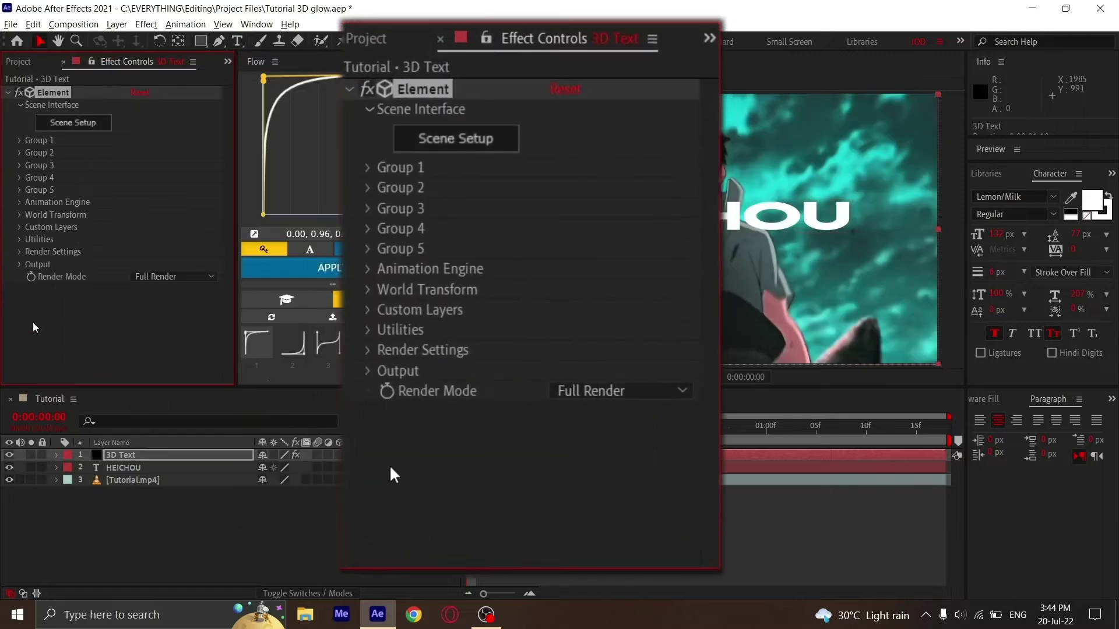
Step: Set Element's Custom Text and Masks Path Layer 1 to HEICHOU, and hide HEICHOU
click(18, 229)
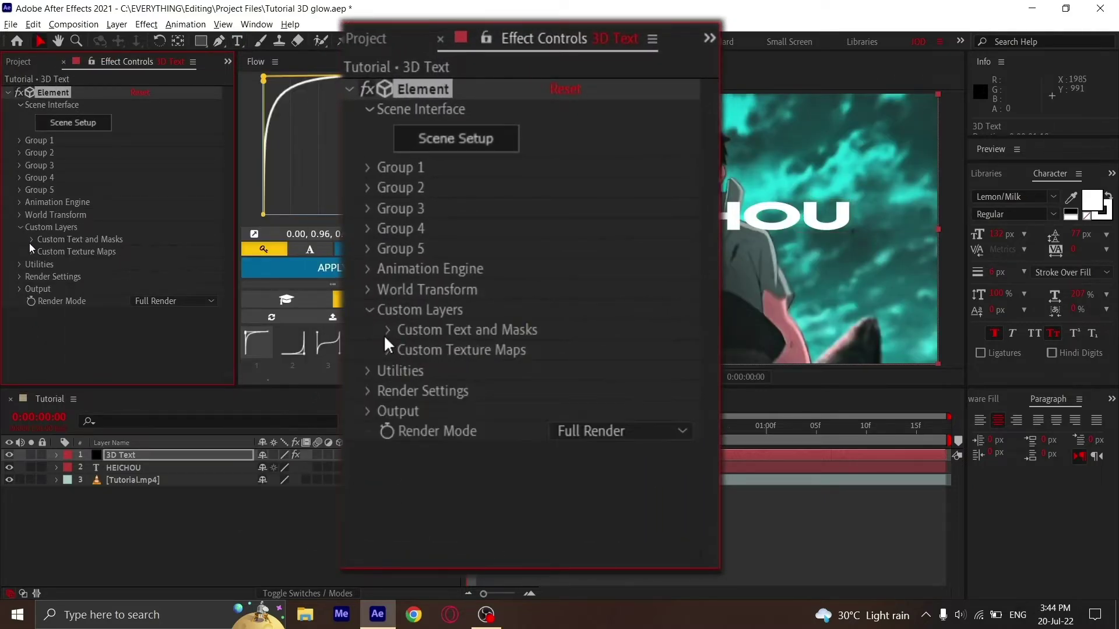
click(32, 240)
click(149, 204)
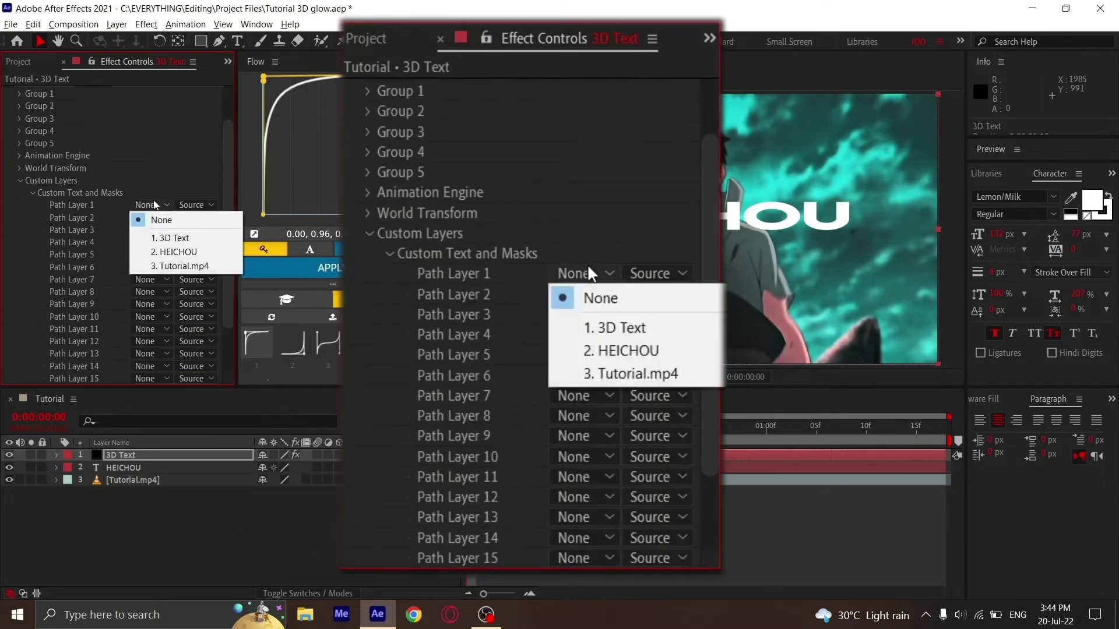
click(165, 251)
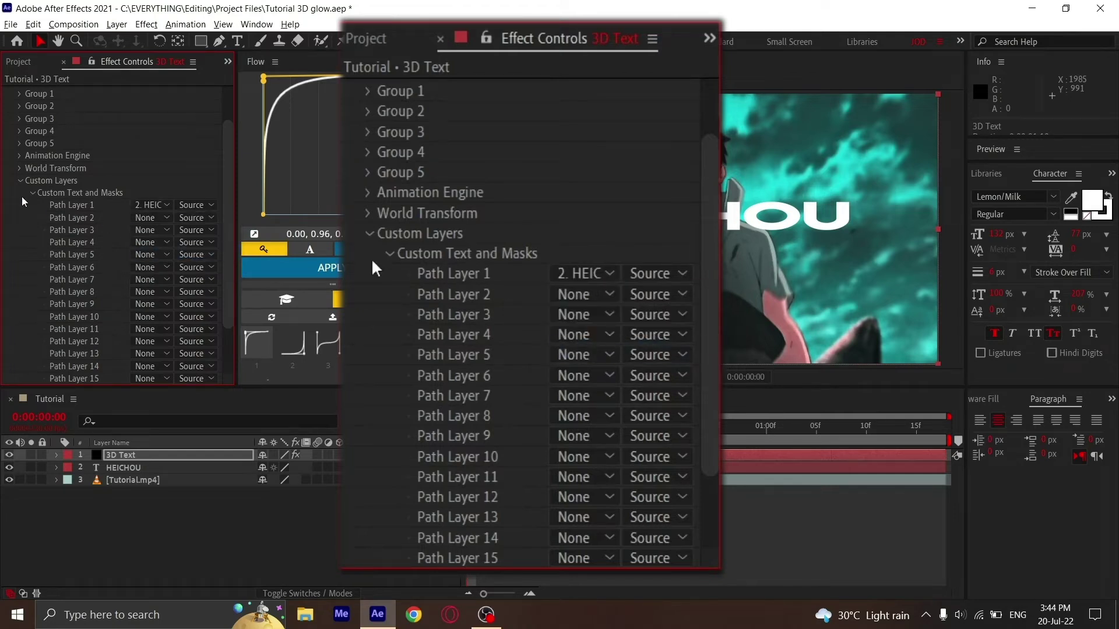
click(22, 182)
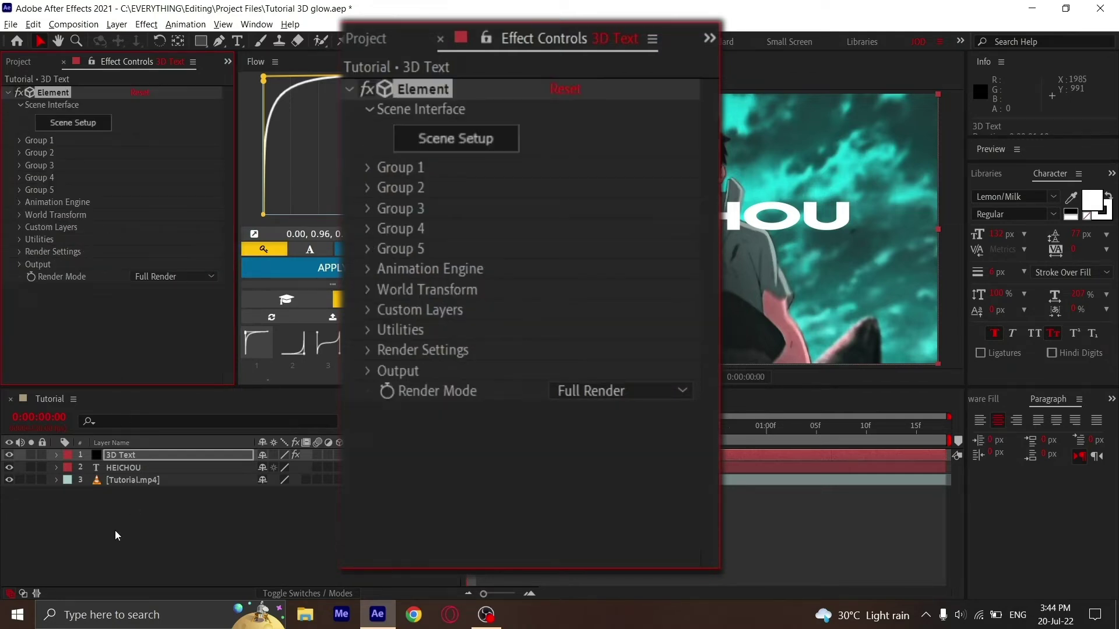
click(9, 467)
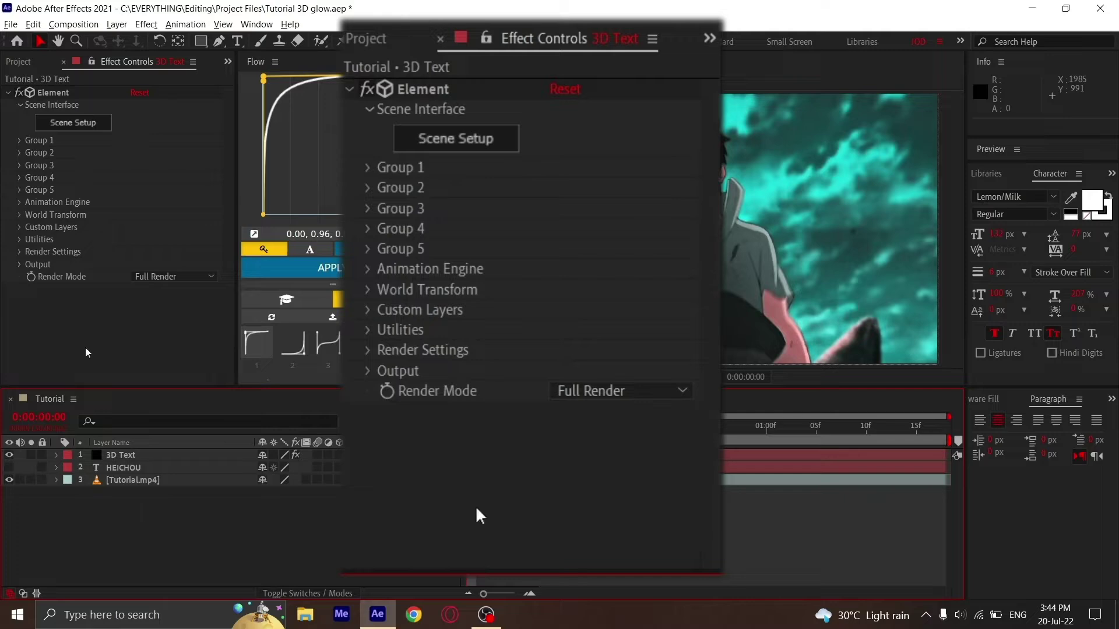
Step: In Element 3D Scene Setup, extrude the HEICHOU text and adjust its Bevel Scale
click(61, 125)
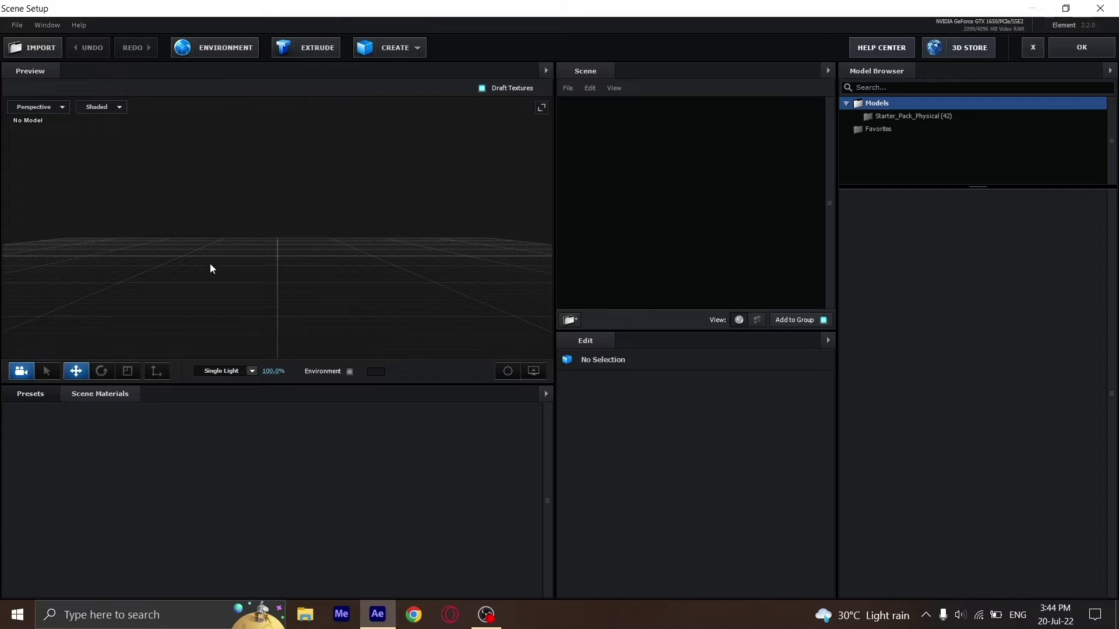
click(303, 47)
drag(180, 282, 183, 258)
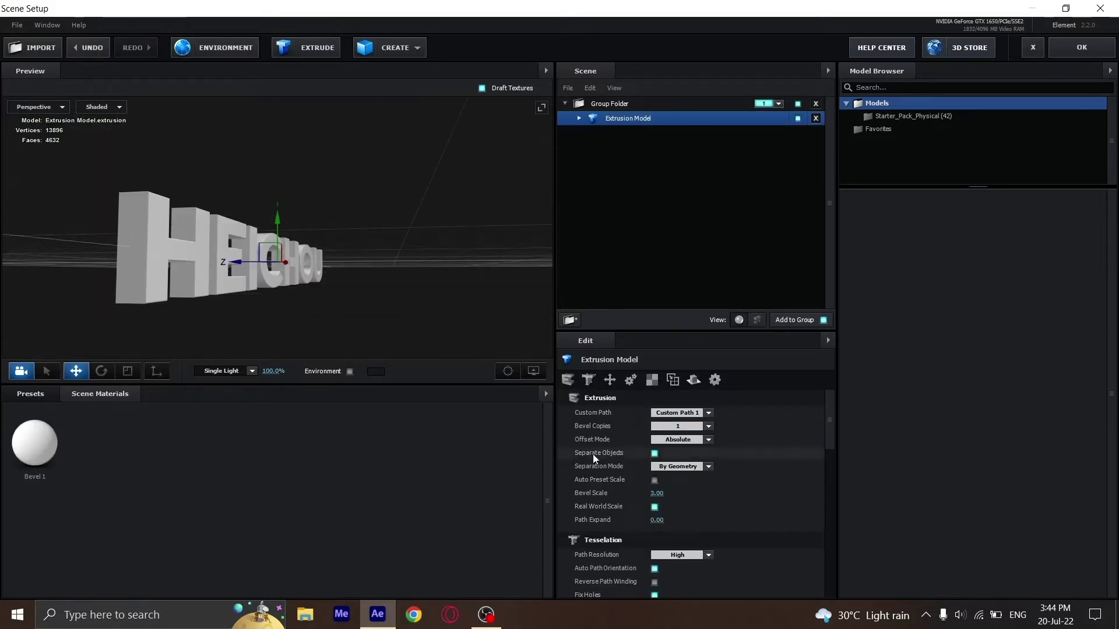
drag(659, 493, 149, 463)
Step: Apply the Mirror preset from Bevels > Physical to the extruded text
click(52, 390)
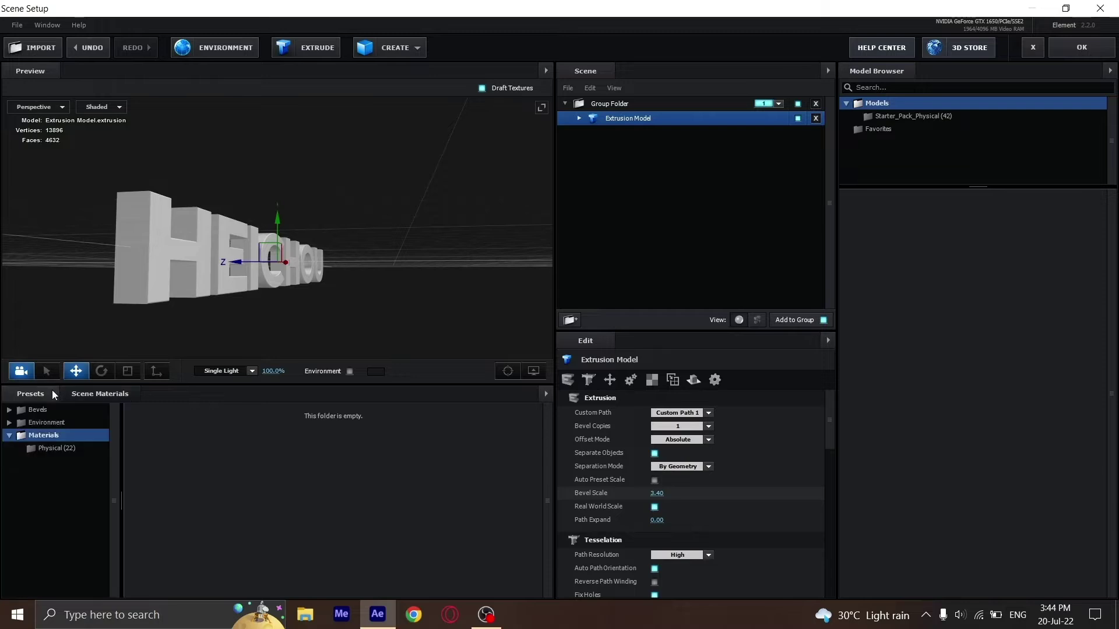
click(40, 411)
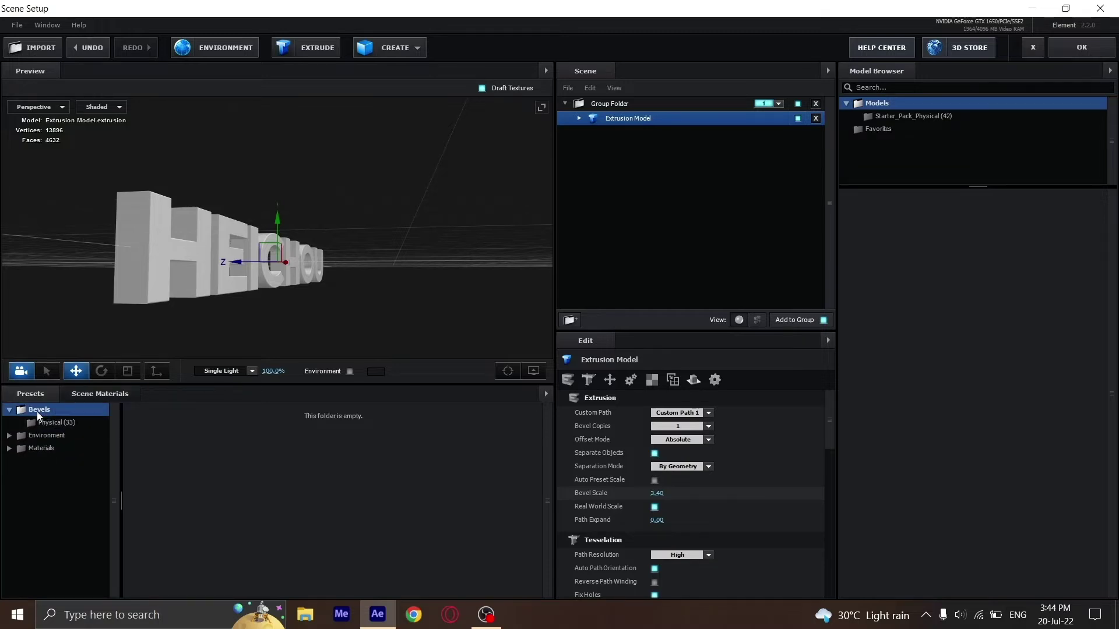
click(48, 421)
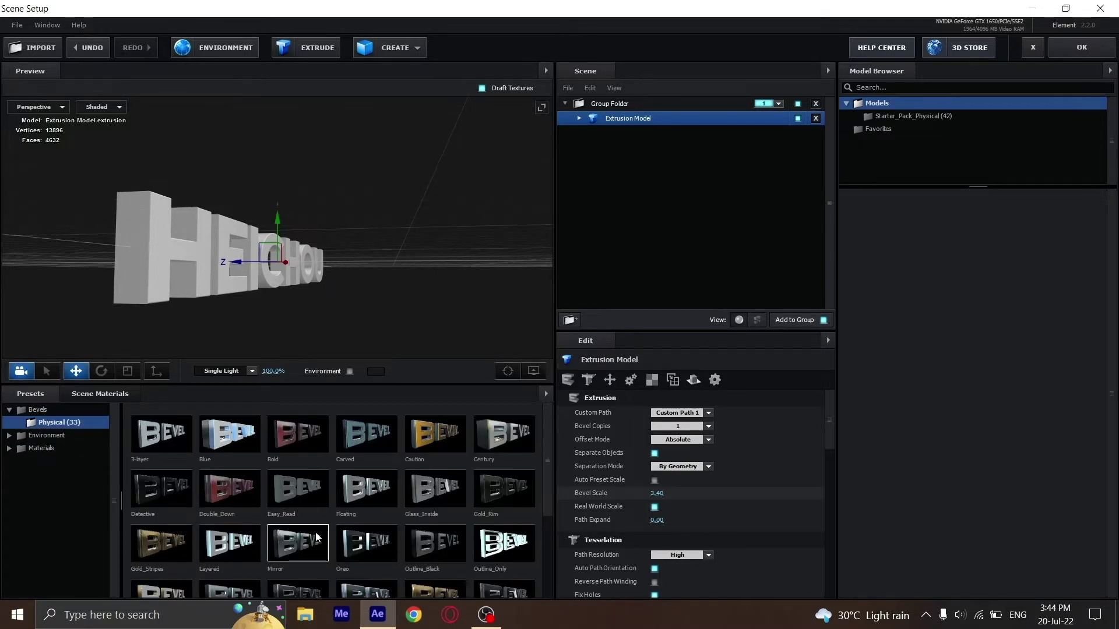
click(318, 538)
drag(335, 315, 562, 226)
Step: Return to the composition and expand Element's Group 1, Particle Look and Multi-Object settings
click(1084, 44)
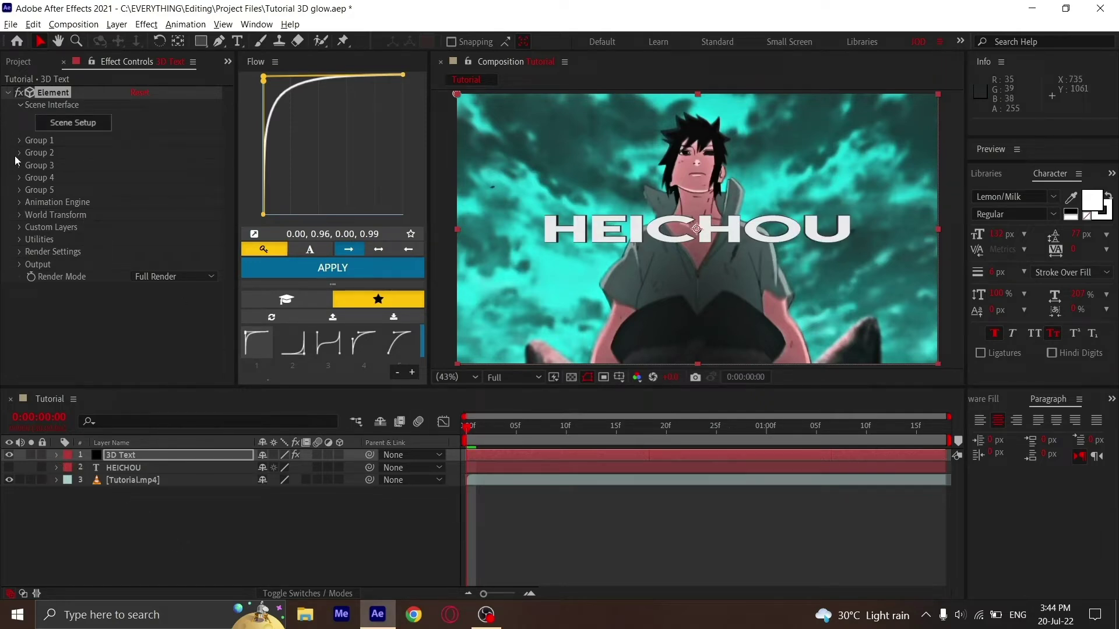
click(19, 141)
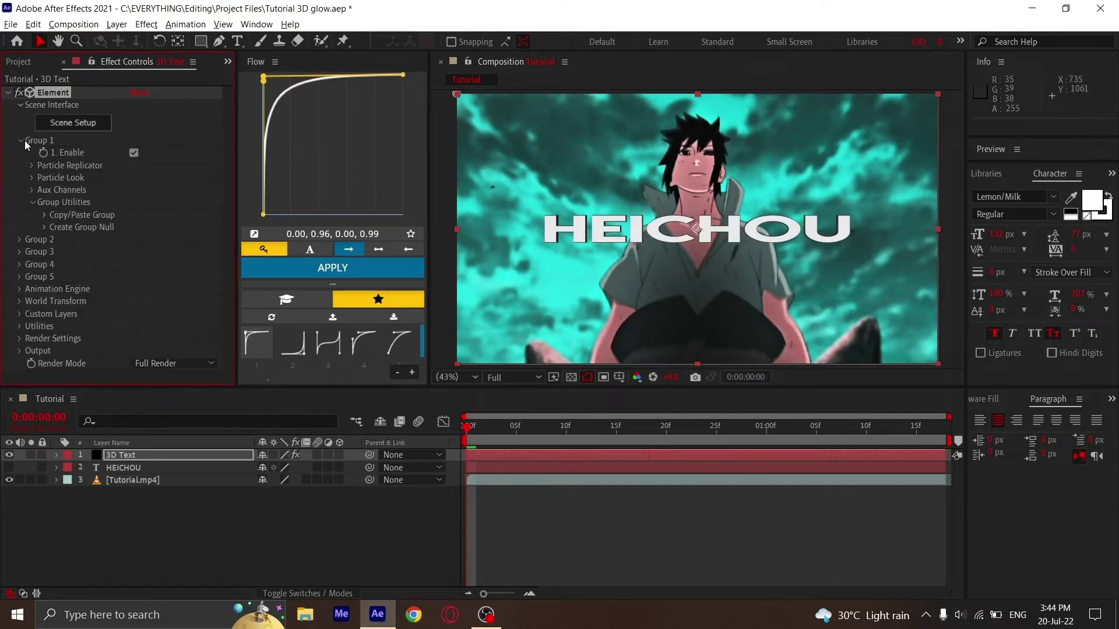
click(31, 177)
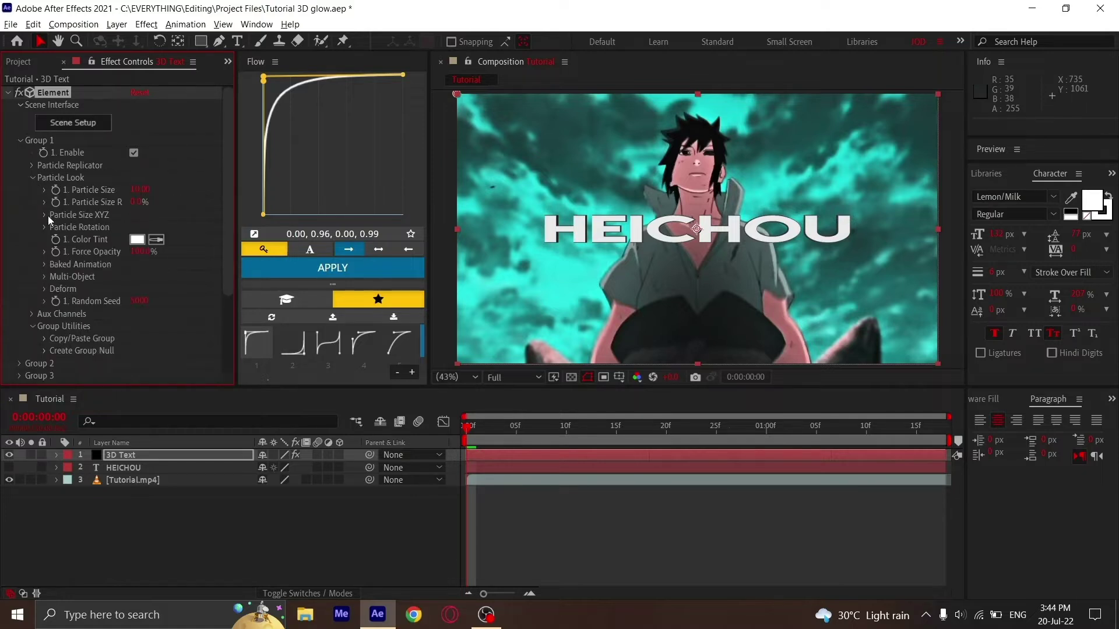
click(44, 289)
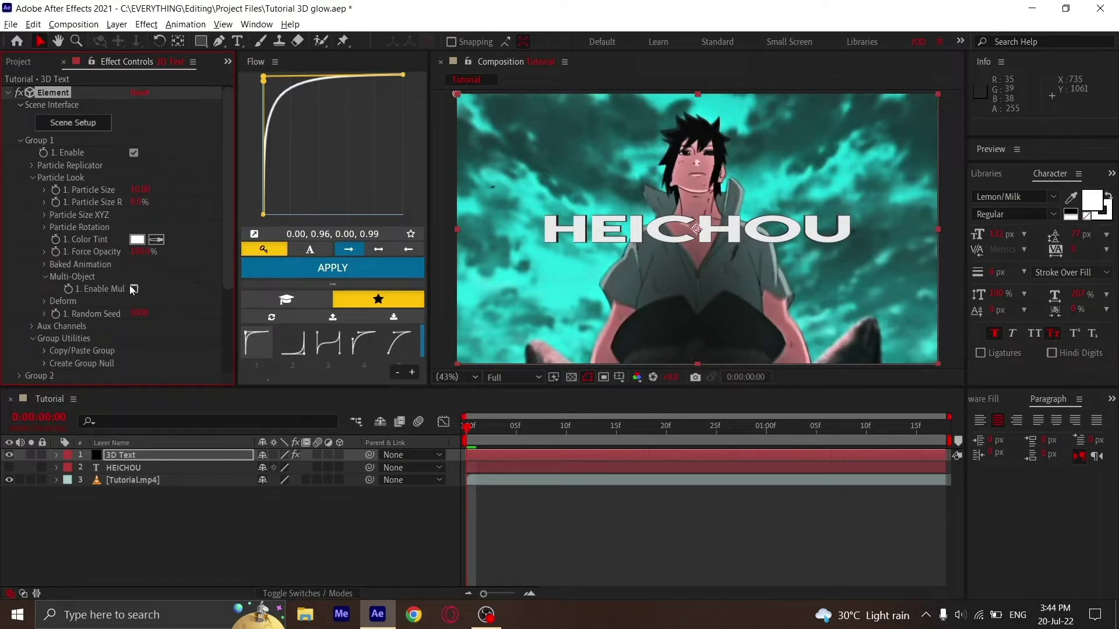
scroll(134, 178, down, 4)
key(u)
key(u)
scroll(425, 474, up, 10)
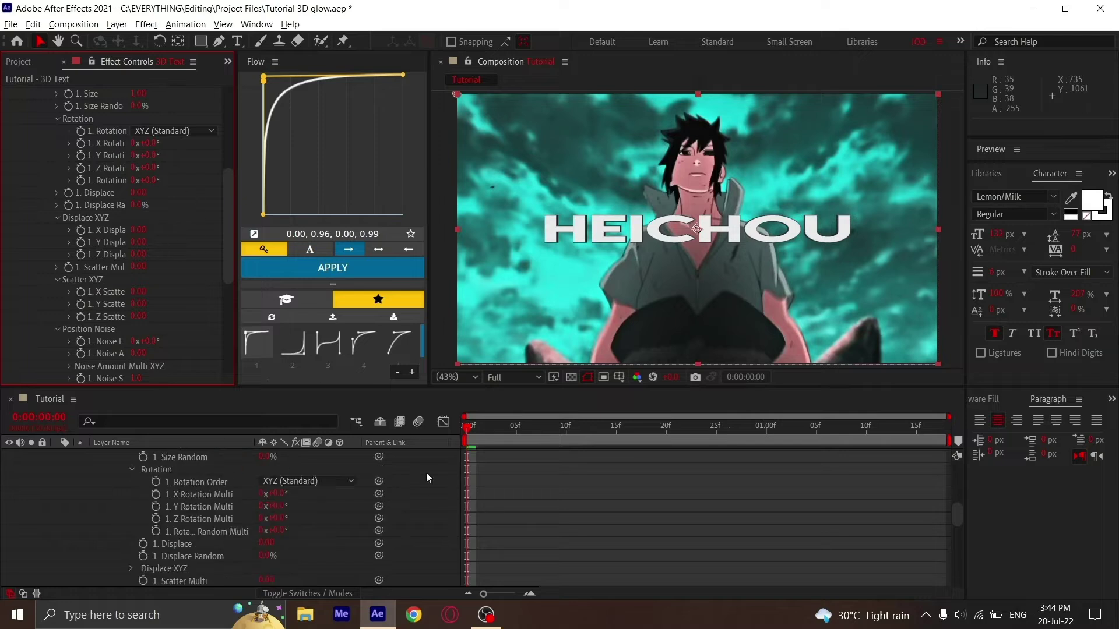
Step: Keyframe high Rotation Random Multi and Displace values at frame 0 to scatter the letters
click(69, 468)
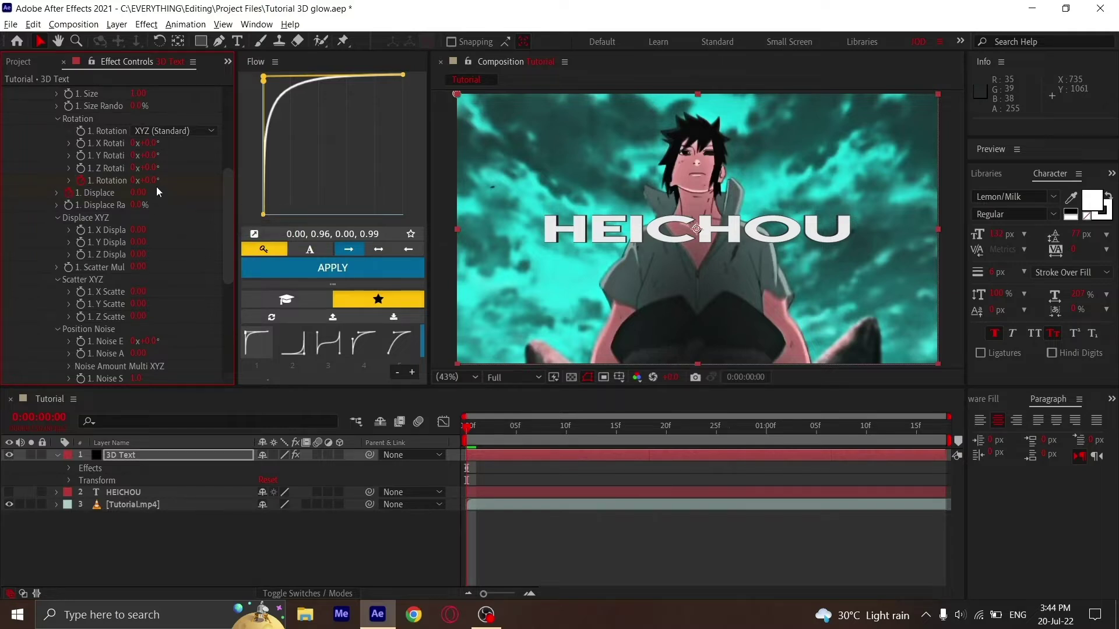
drag(155, 183, 344, 193)
drag(140, 193, 524, 204)
key(u)
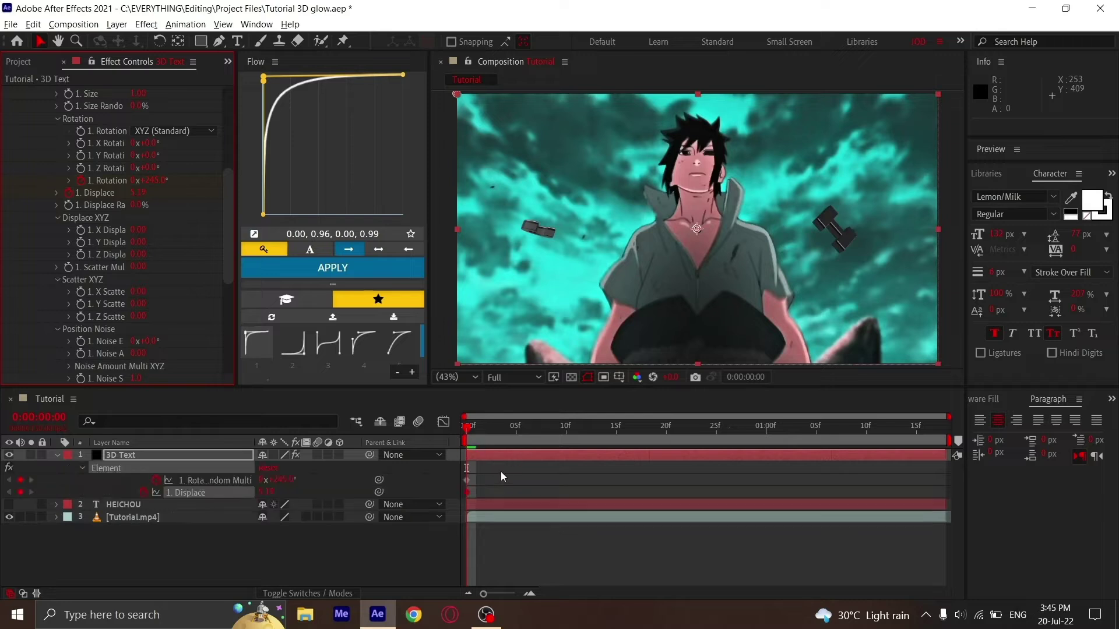
Step: At frame 14, key Displace to 0 and Rotation Random Multi to 45°
drag(472, 436, 608, 438)
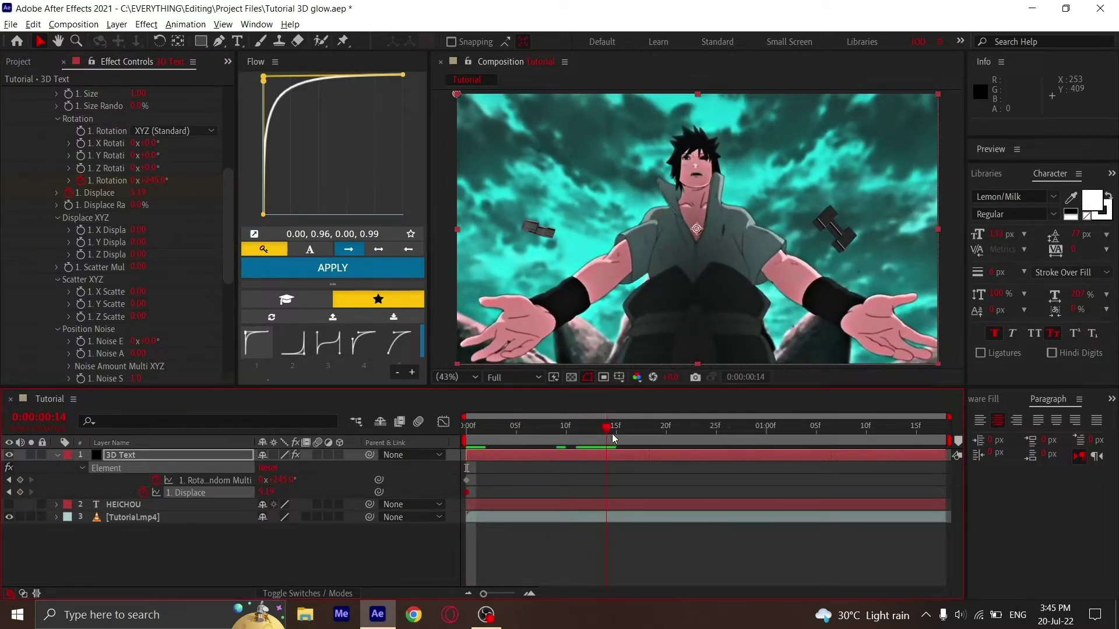
click(270, 493)
key(Return)
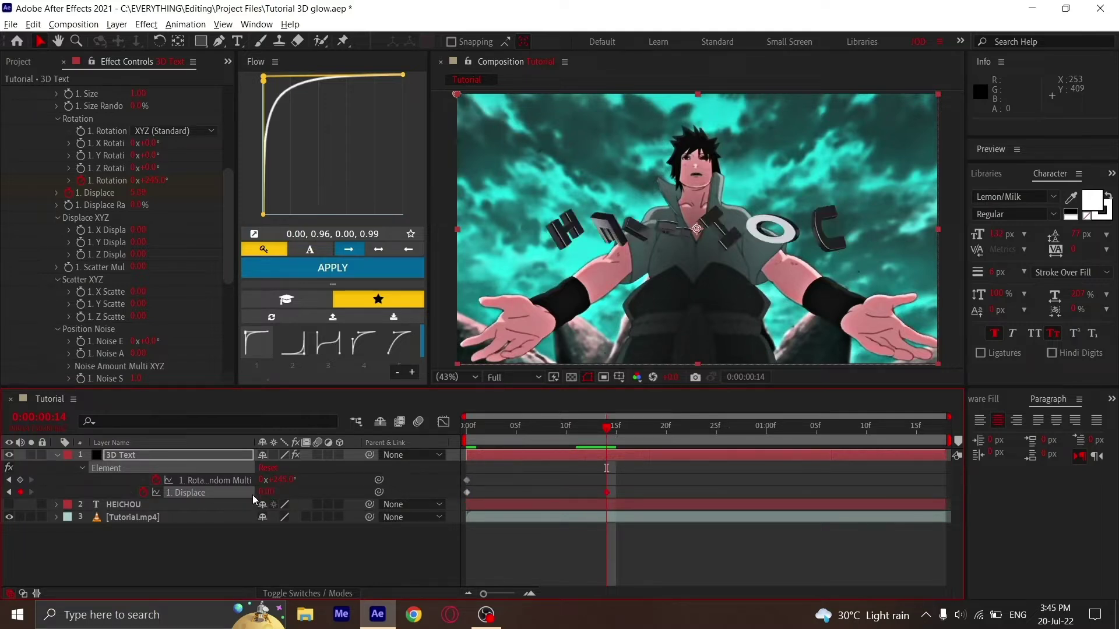
click(278, 480)
text(45)
key(Return)
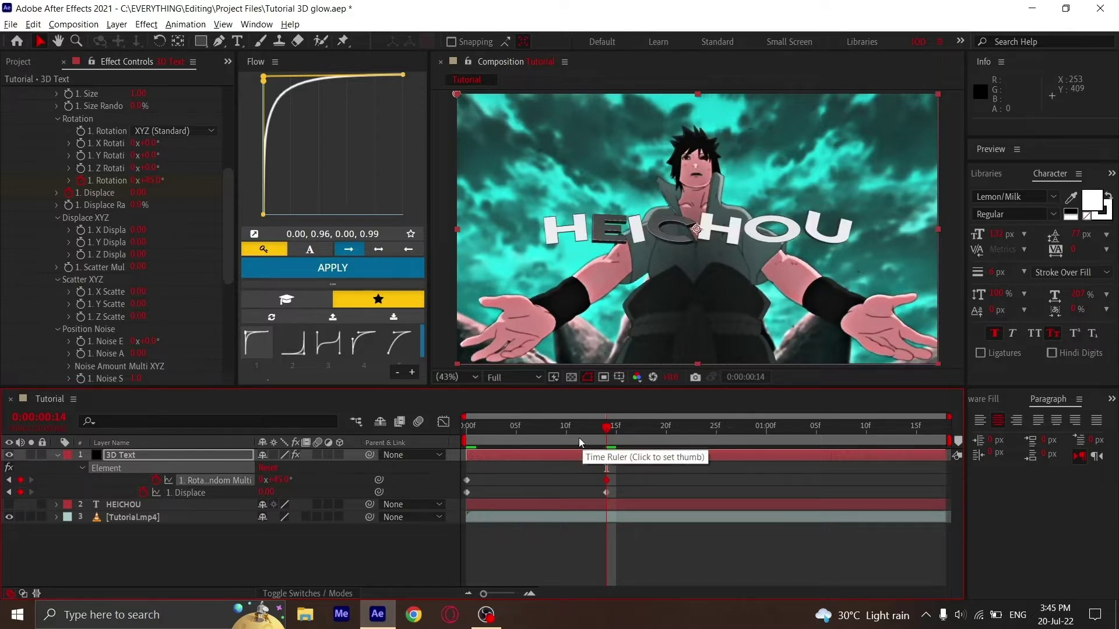
Step: Apply Easy Ease to all rotation and displace keyframes and preview the fly-in
drag(639, 473, 458, 491)
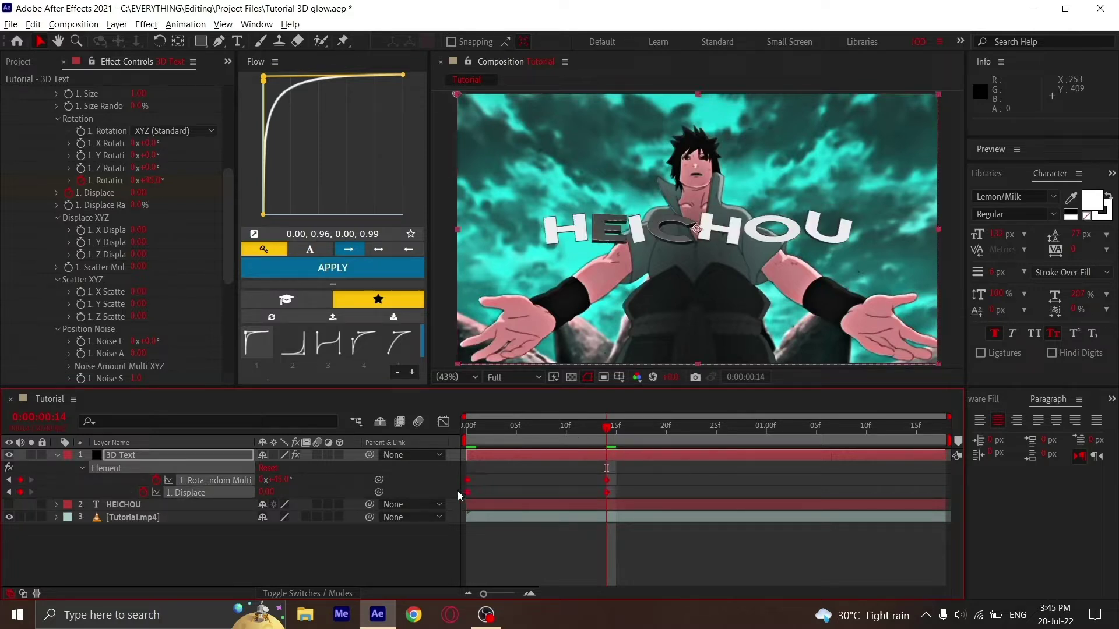
right_click(608, 489)
mouse_move(641, 470)
click(837, 515)
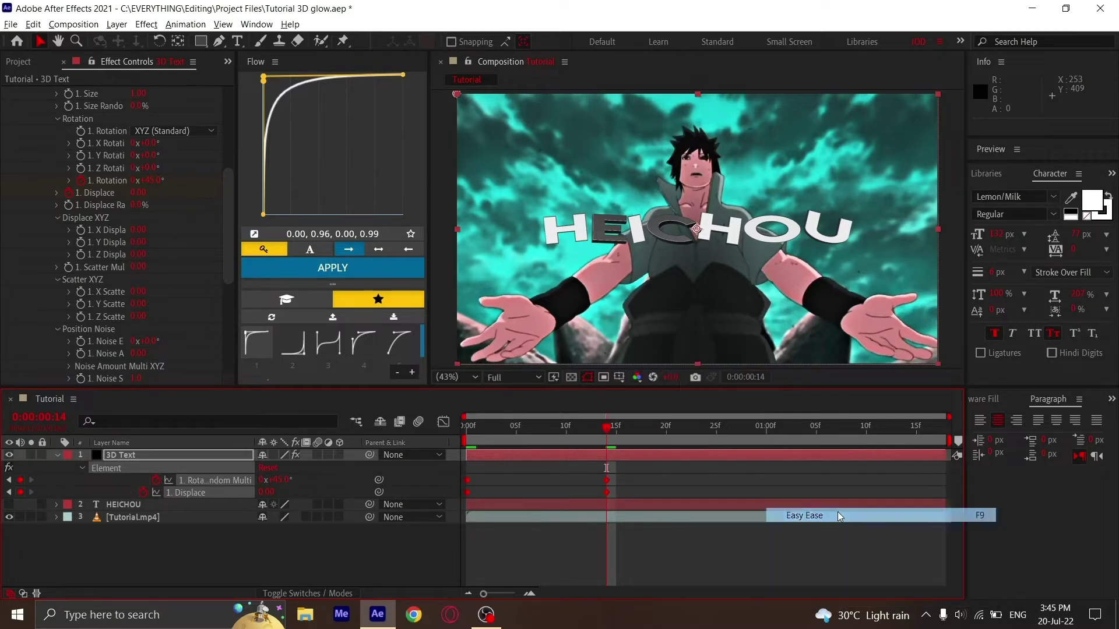
drag(592, 424, 417, 427)
click(57, 455)
key(space)
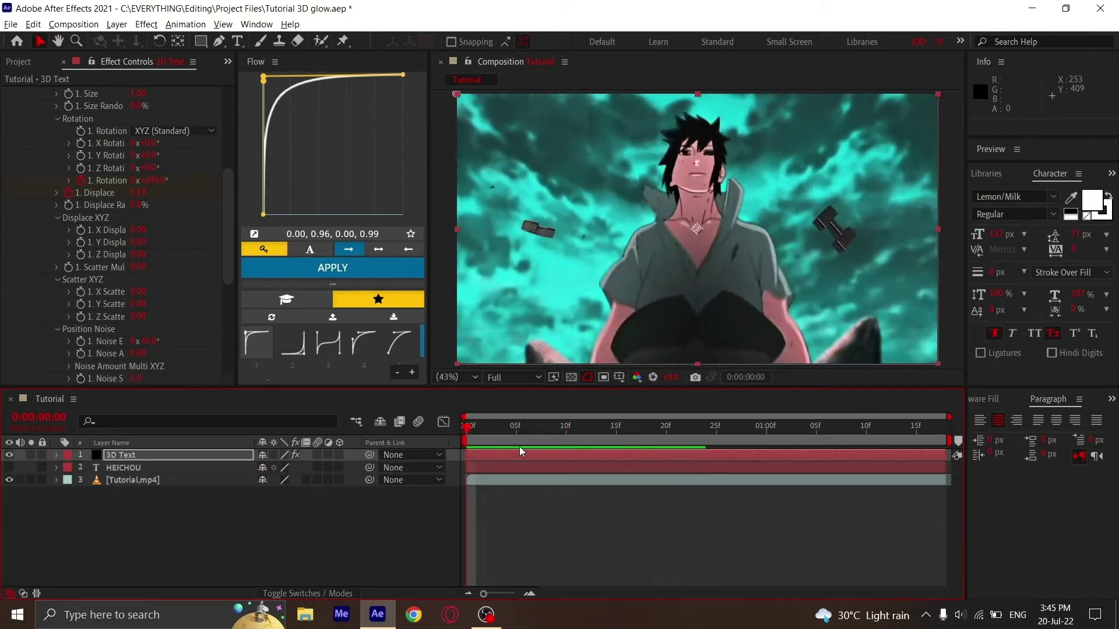
key(space)
Step: Apply the Flow easing curve to the animation keyframes
key(u)
drag(629, 473, 462, 493)
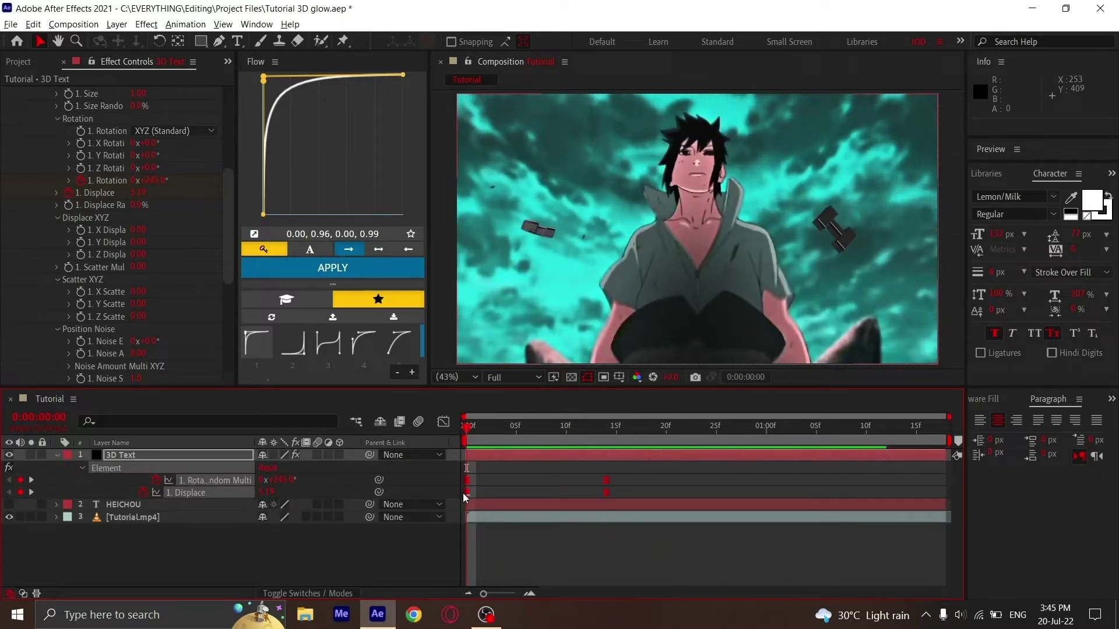
click(276, 267)
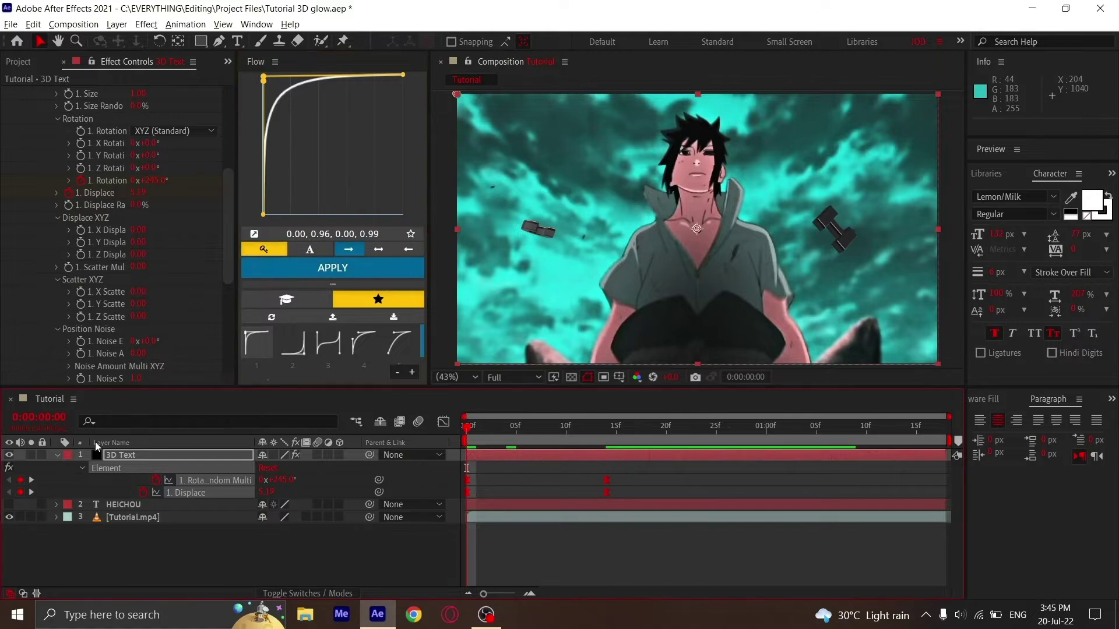
click(341, 425)
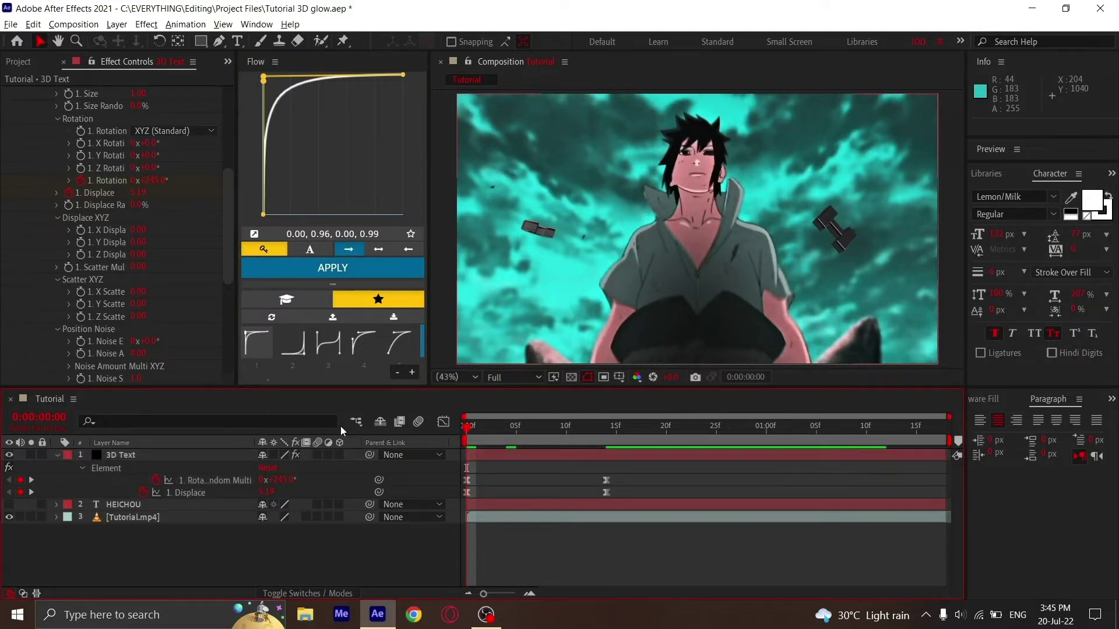
click(58, 455)
click(443, 422)
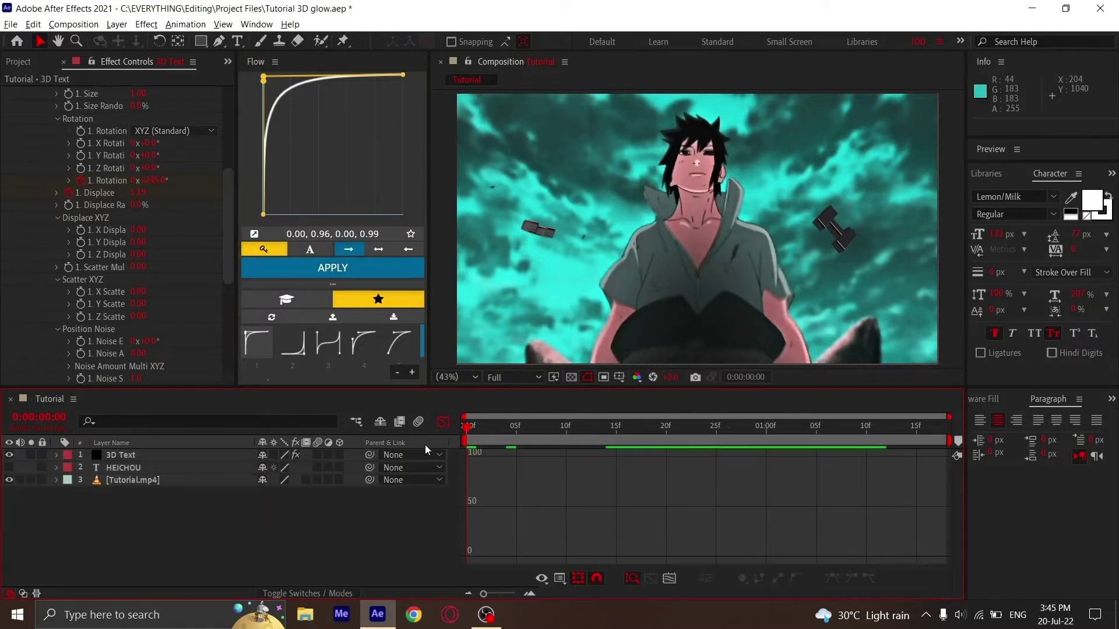
Step: Preview the fly-in animation, checking it around frame 20
click(444, 422)
key(space)
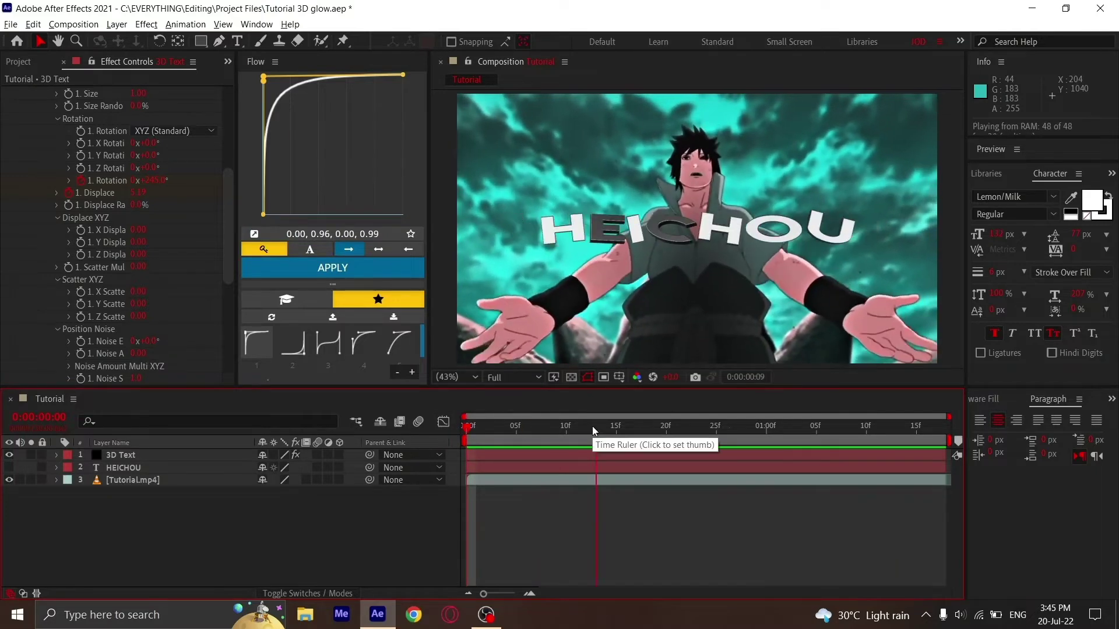
drag(523, 427, 555, 436)
key(space)
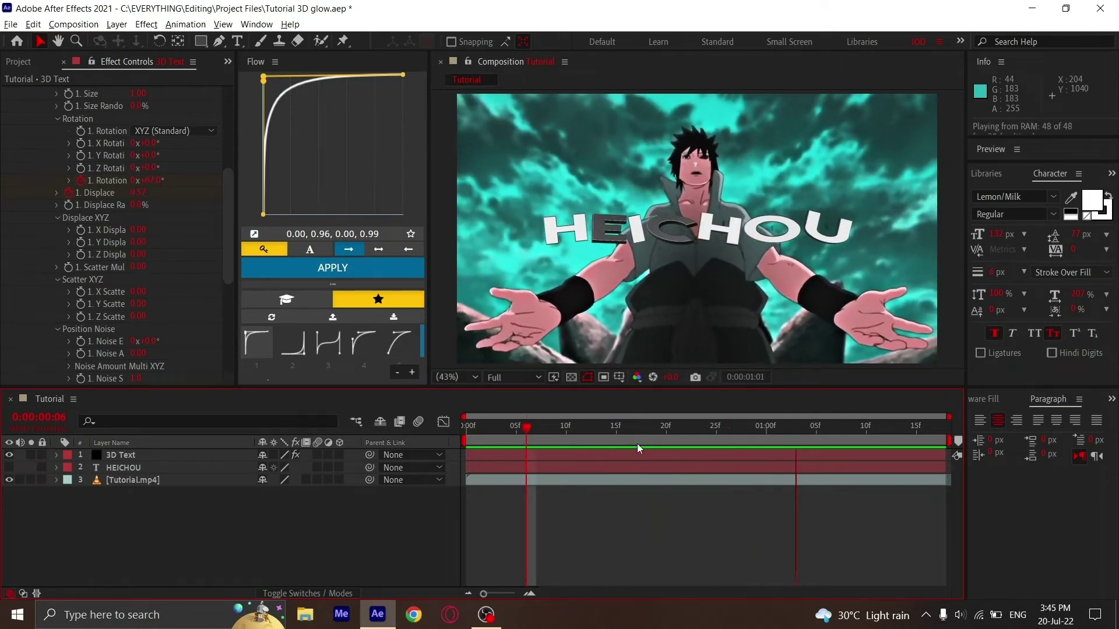
click(544, 455)
Step: At the clip's last frame, key Displace to 0.20 and Rotation Random Multi to 61°
key(u)
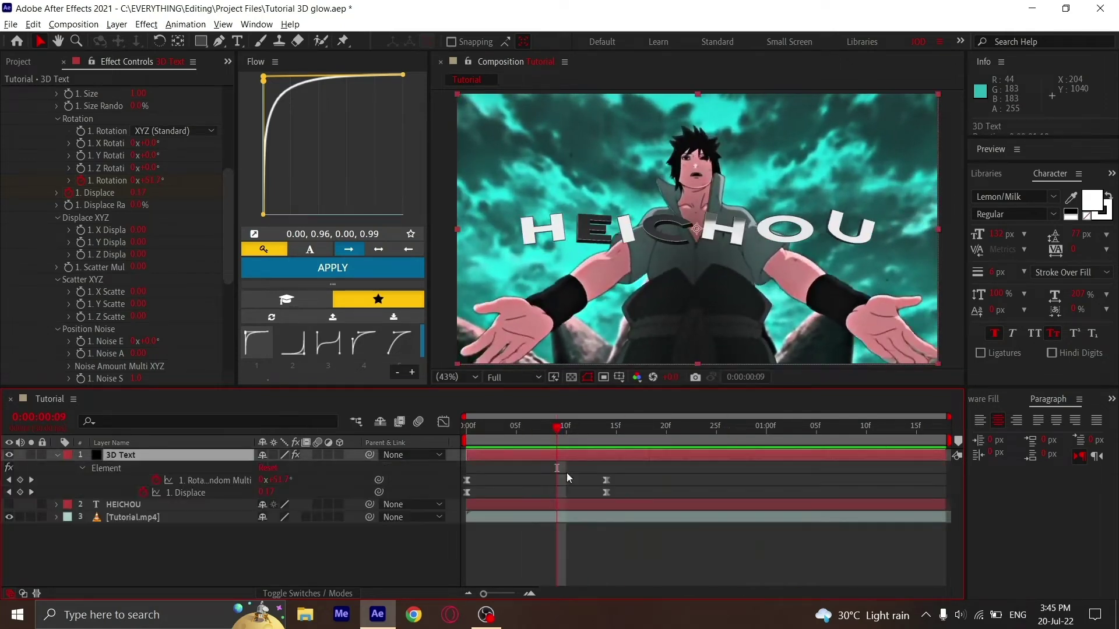
key(space)
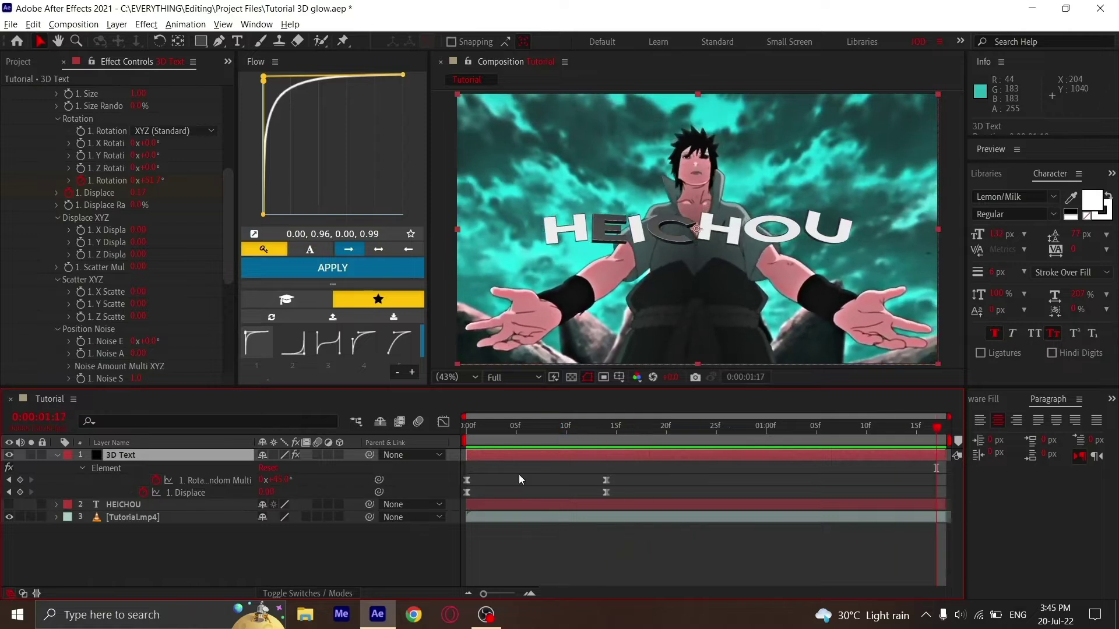
click(264, 495)
text(.2)
key(Return)
drag(274, 480, 290, 475)
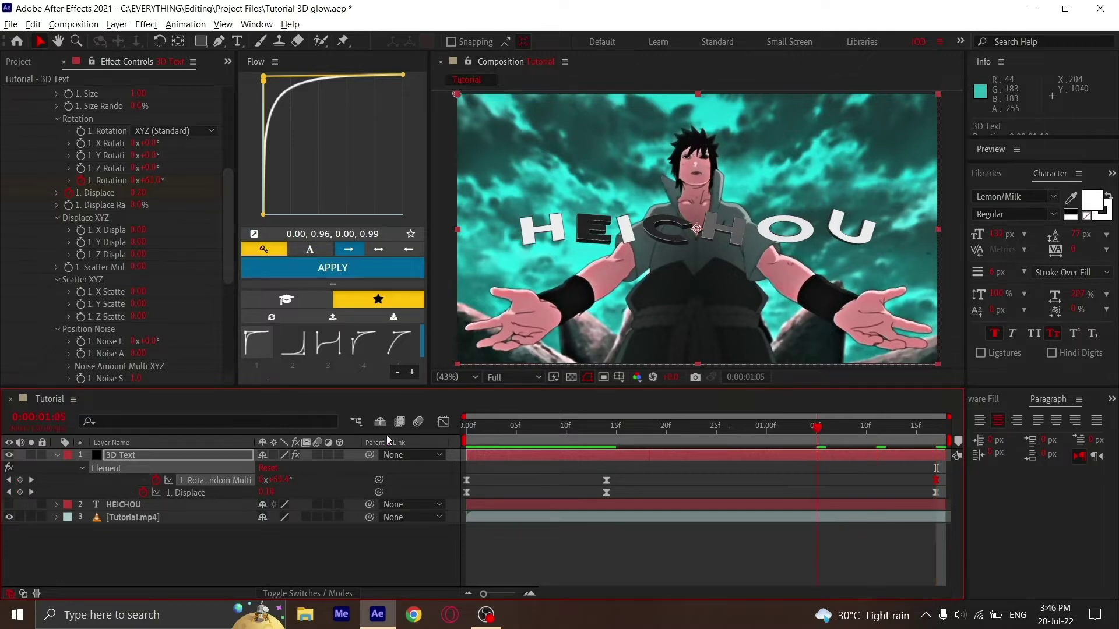
Step: Preview the full animation from the first frame
key(Home)
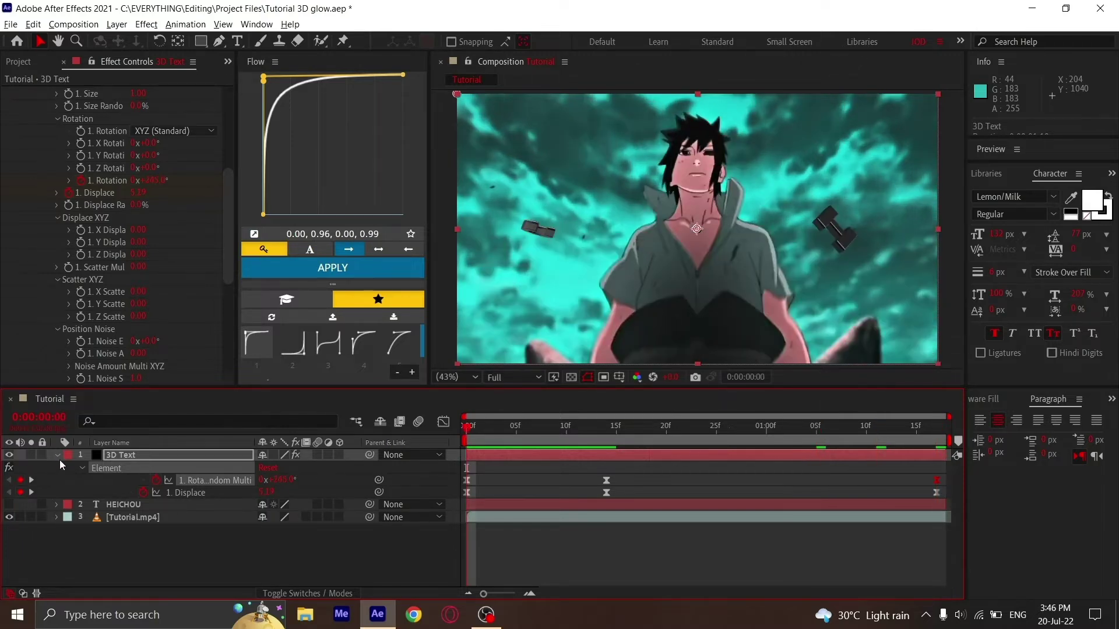
key(ctrl+shift+a)
click(57, 457)
key(space)
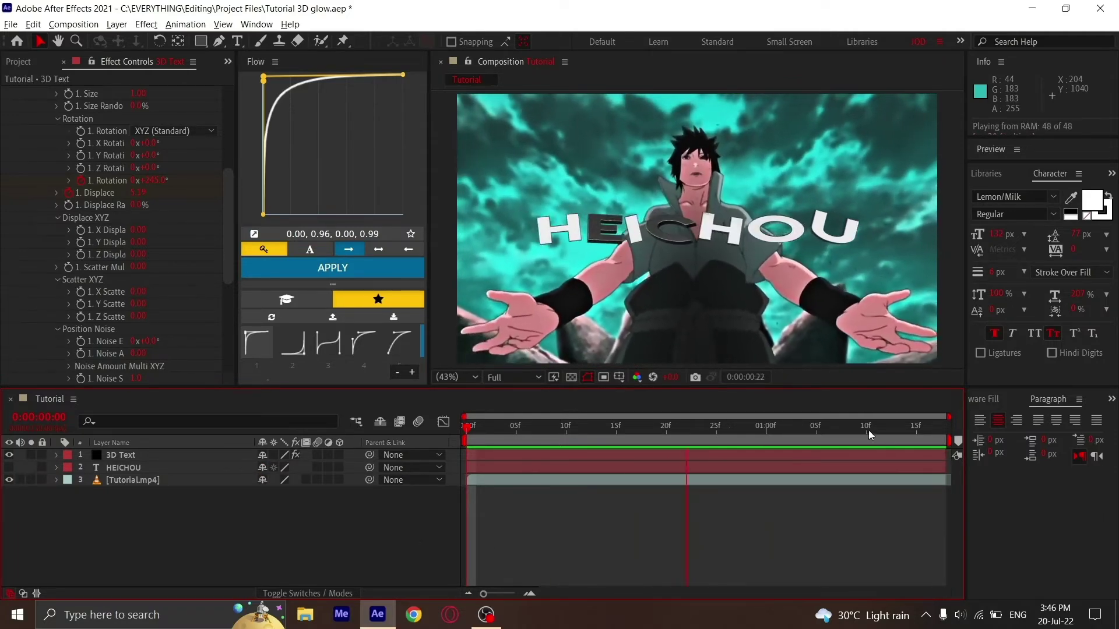
key(space)
Step: Set Element's Custom Texture Maps Layer 1 to the 3. Tutorial.mp4 clip
drag(545, 432, 676, 425)
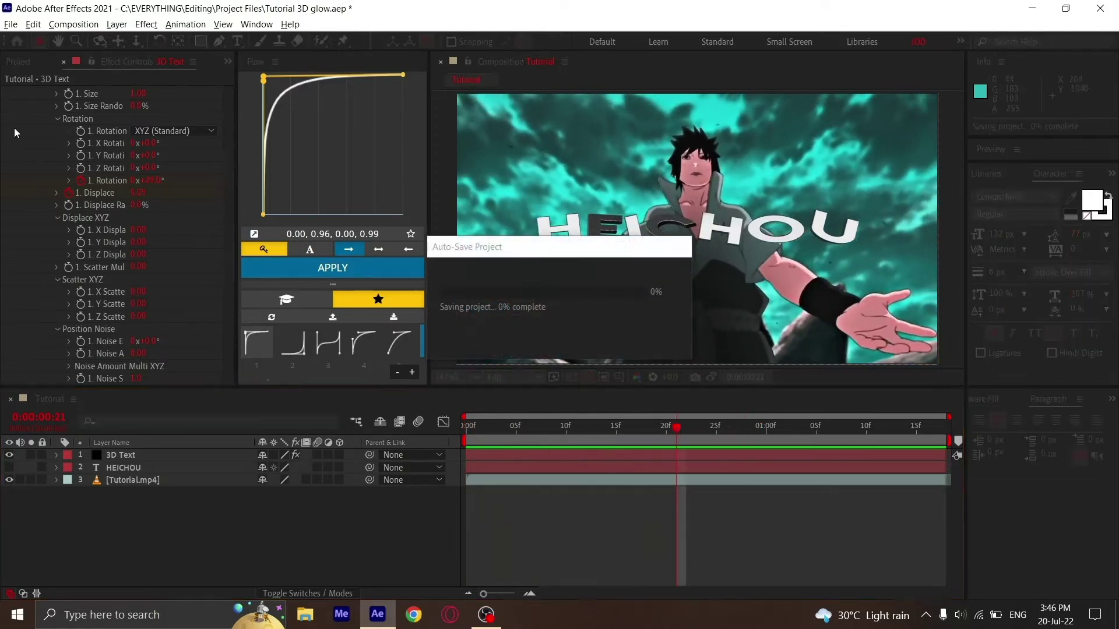
scroll(23, 127, up, 6)
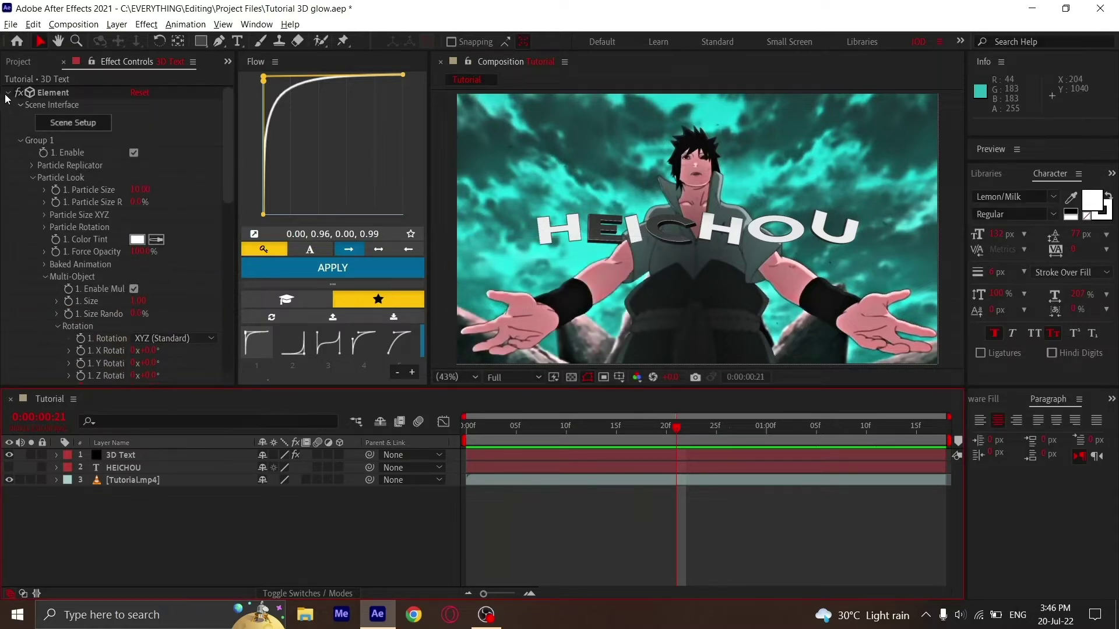
click(8, 93)
click(9, 93)
click(21, 140)
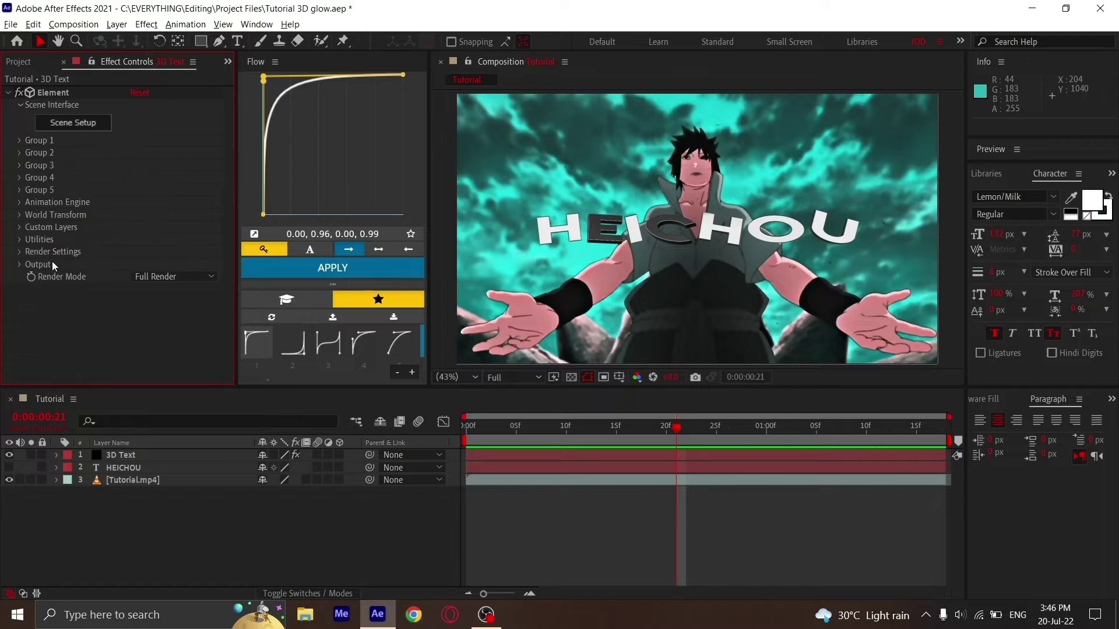
click(19, 226)
scroll(71, 318, down, 1)
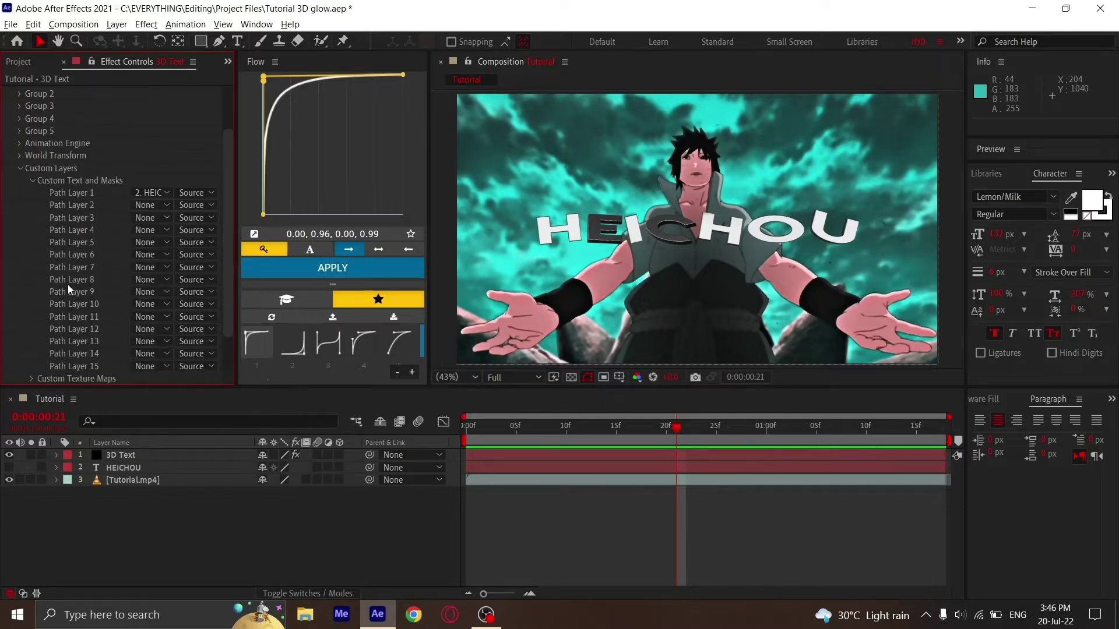
click(31, 182)
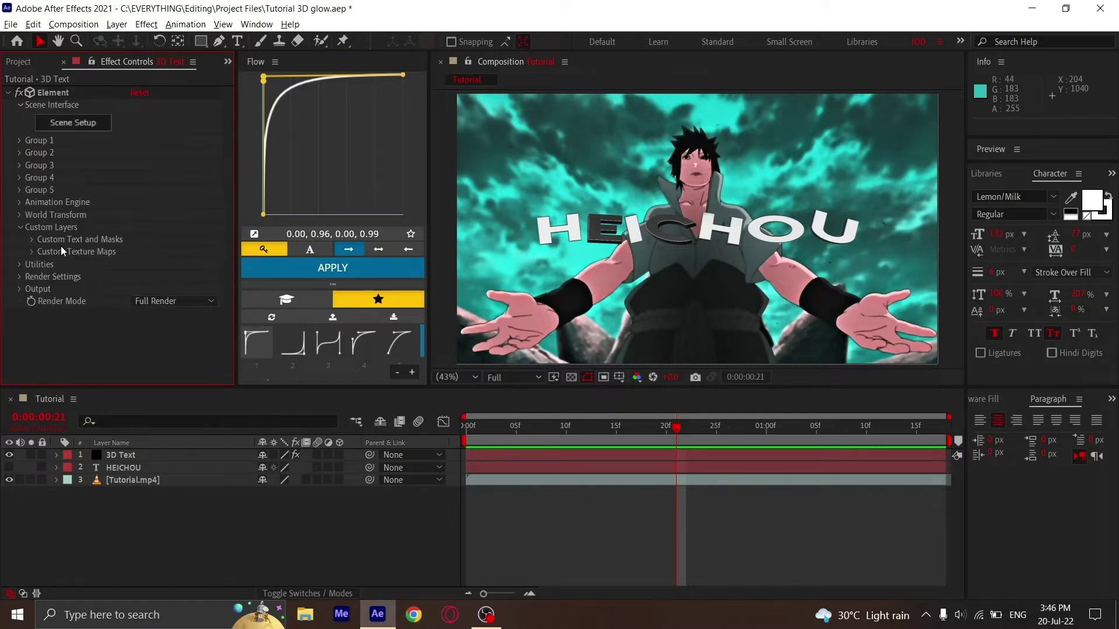
click(32, 252)
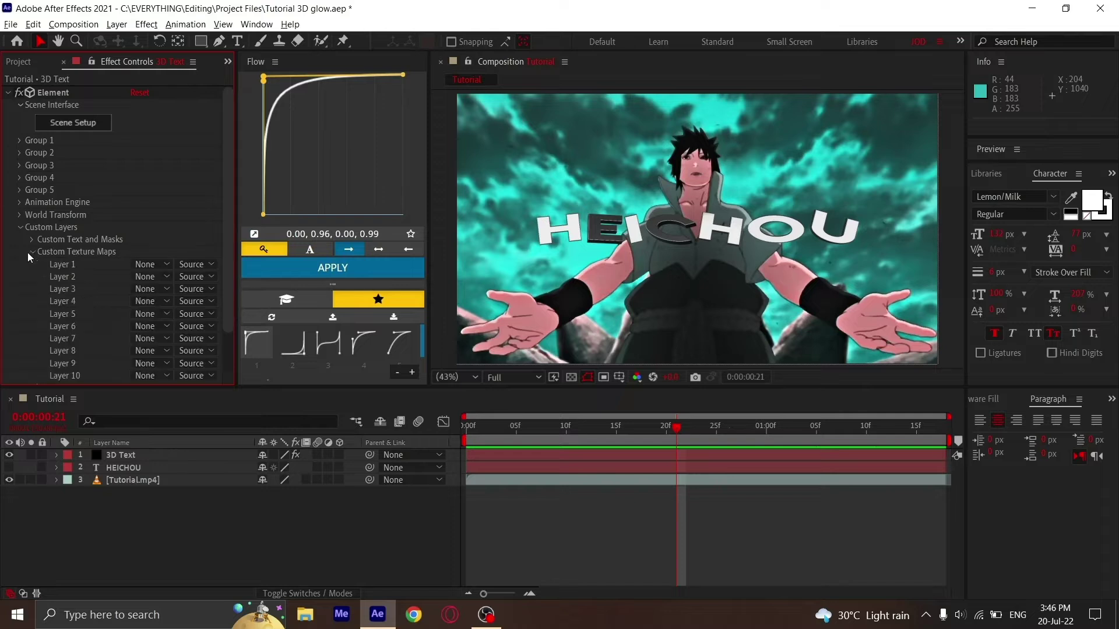
click(149, 267)
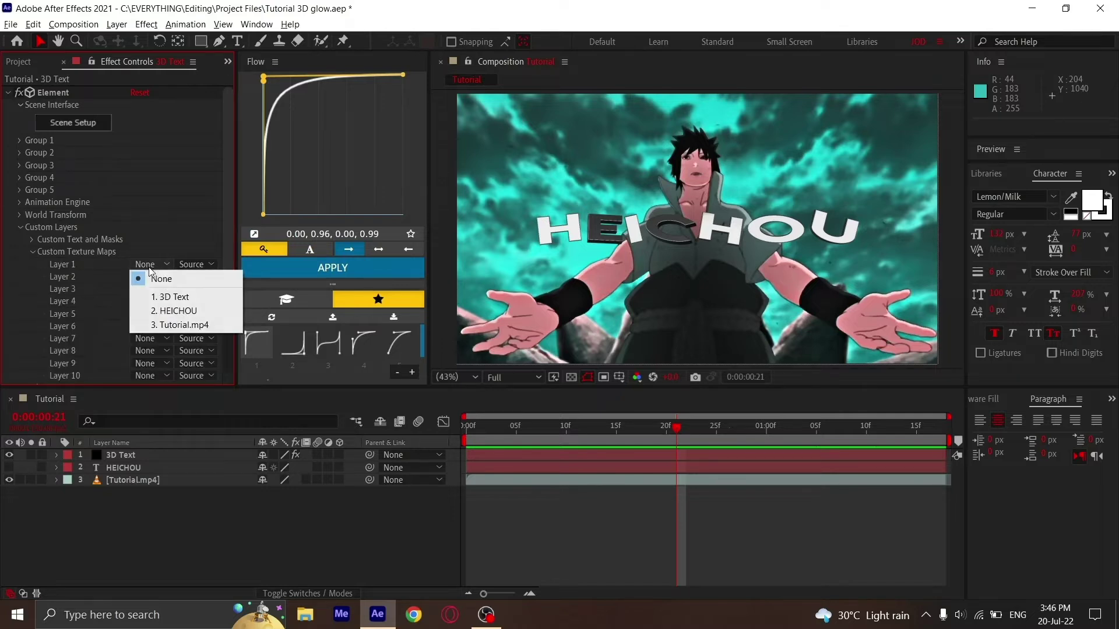
click(170, 324)
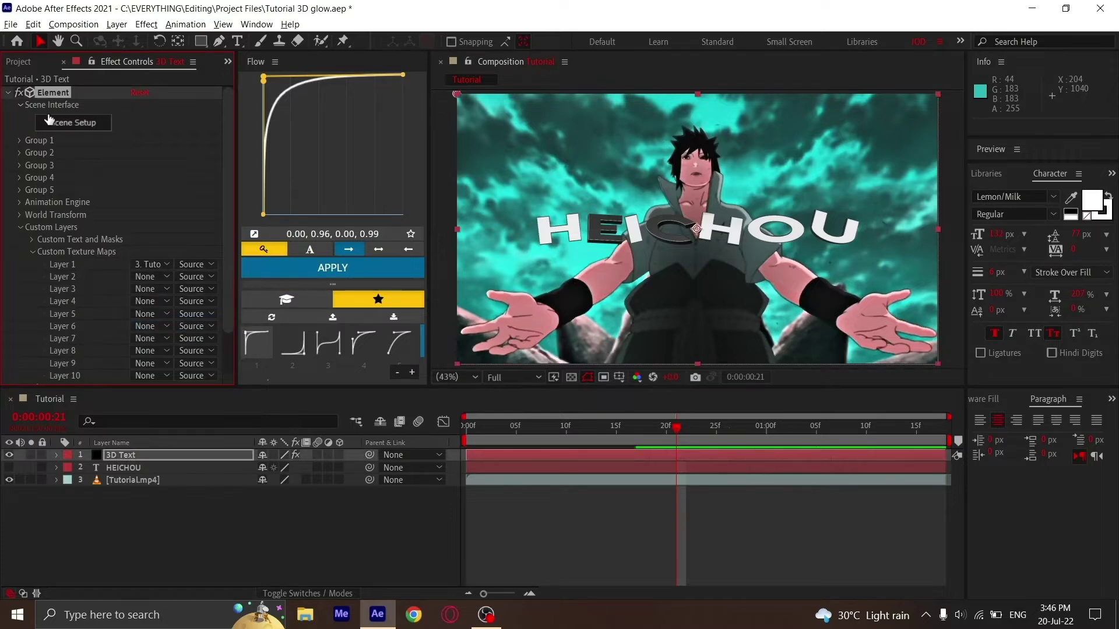
Step: Set the Element 3D environment texture to Custom Layer 1 and apply the scene
click(107, 116)
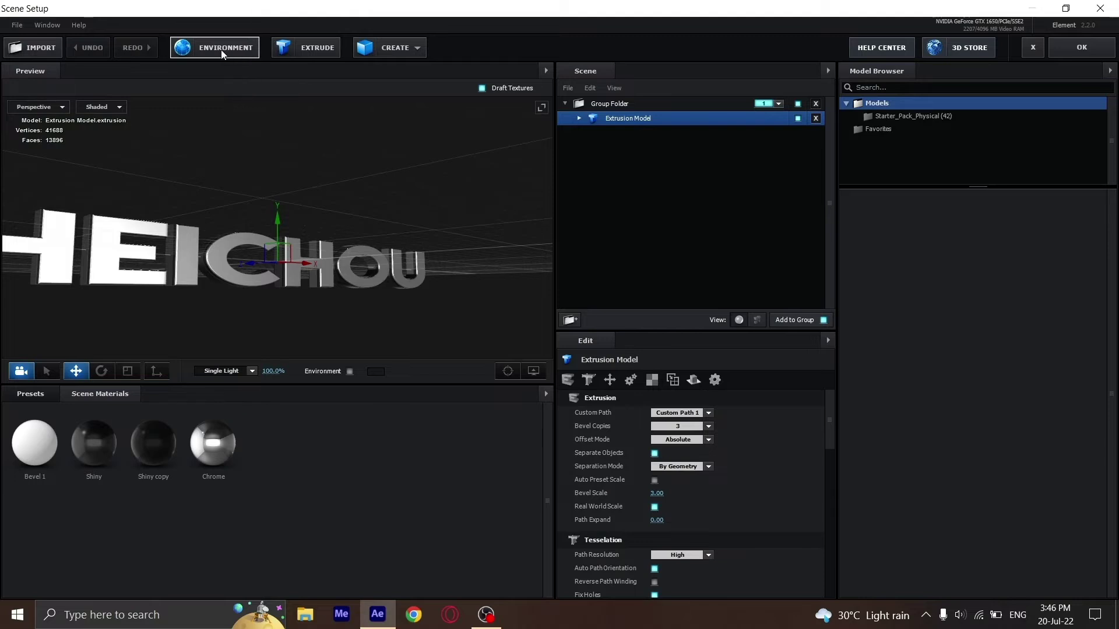
click(221, 50)
click(524, 233)
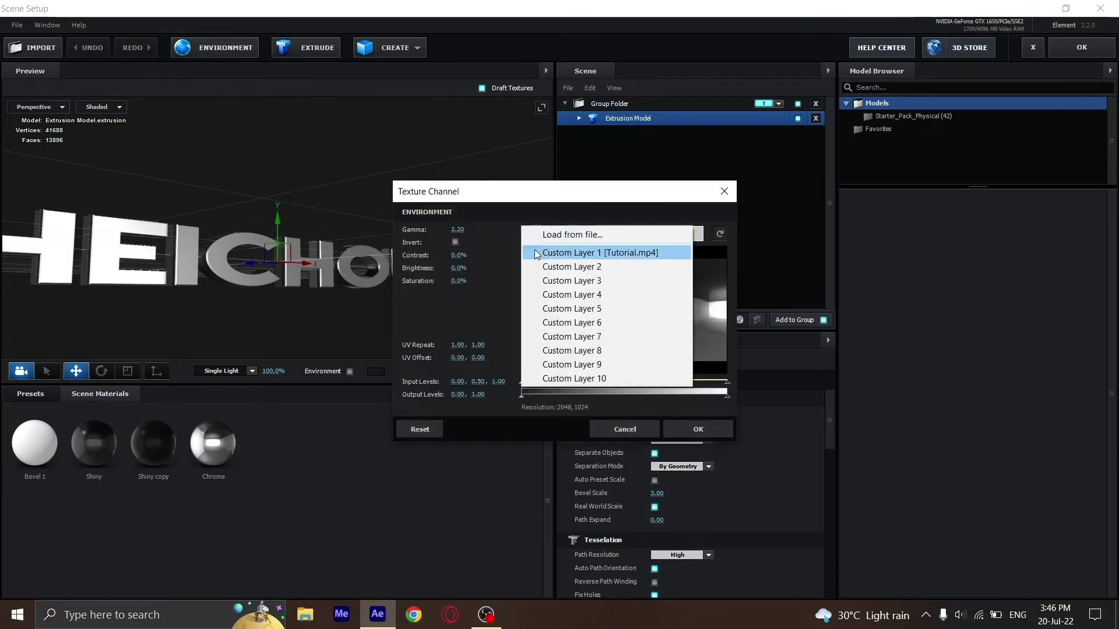
click(616, 253)
click(703, 427)
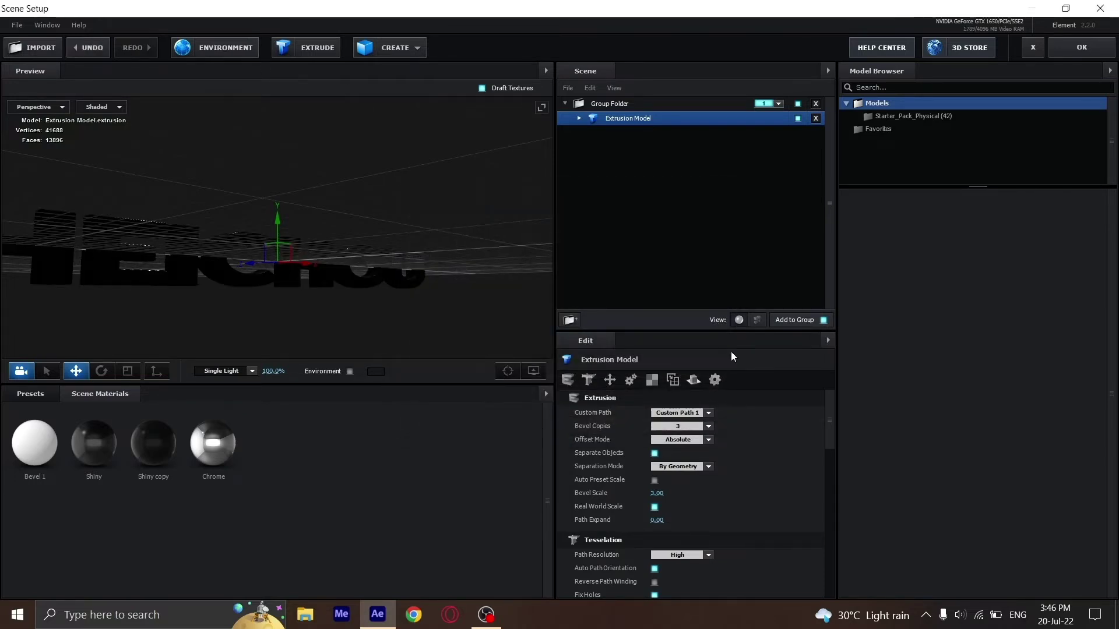
click(1070, 41)
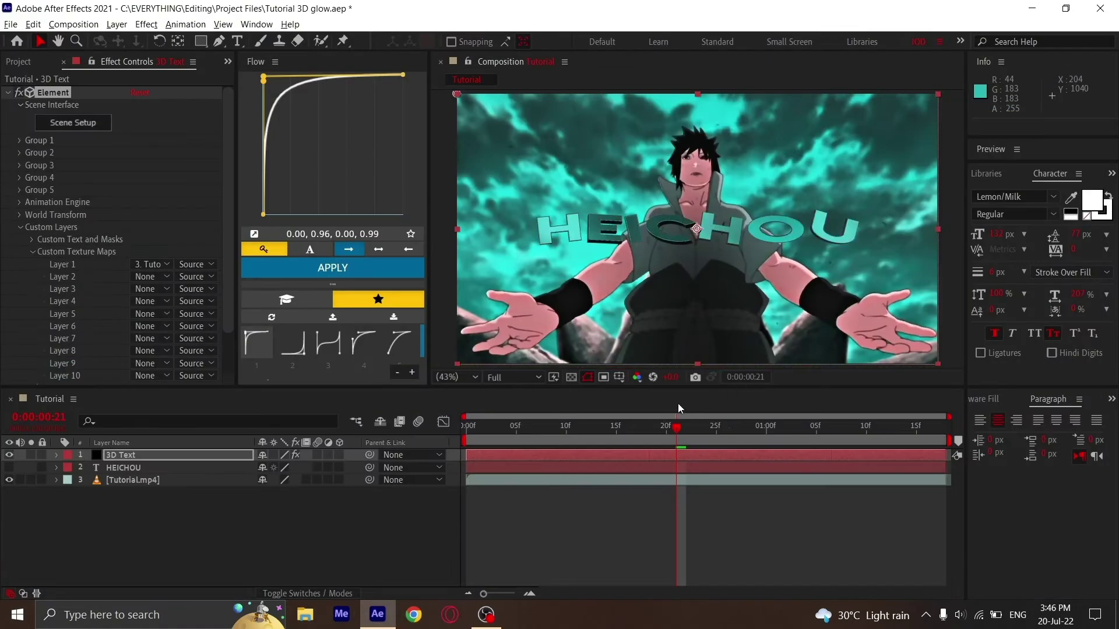
Step: Preview the reflective text from frame 12, then reveal the desktop
click(587, 426)
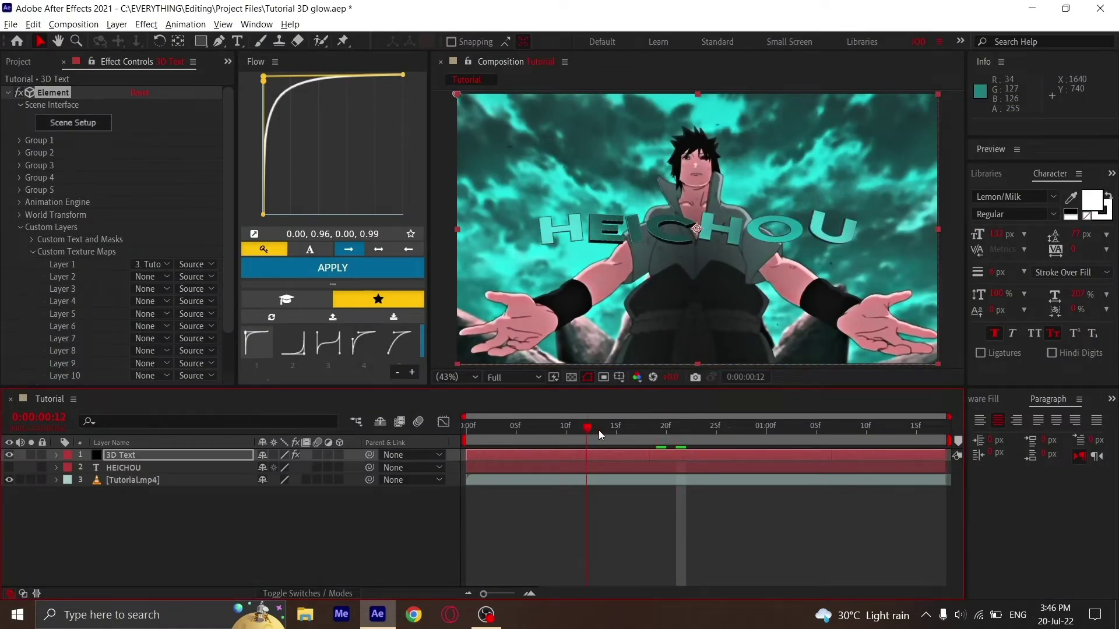
key(space)
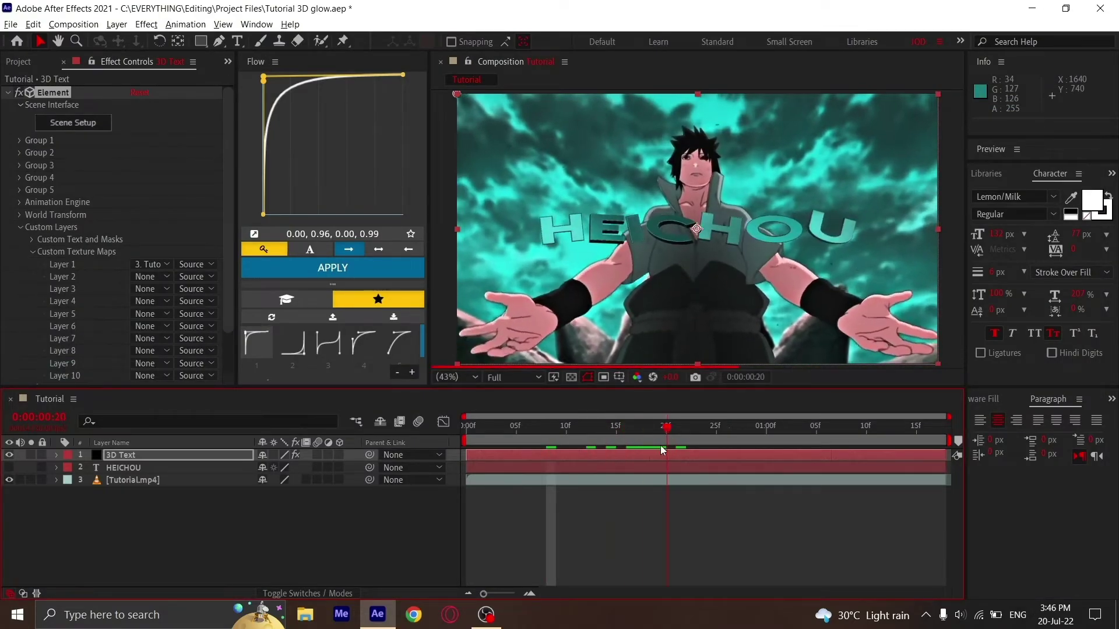
click(658, 425)
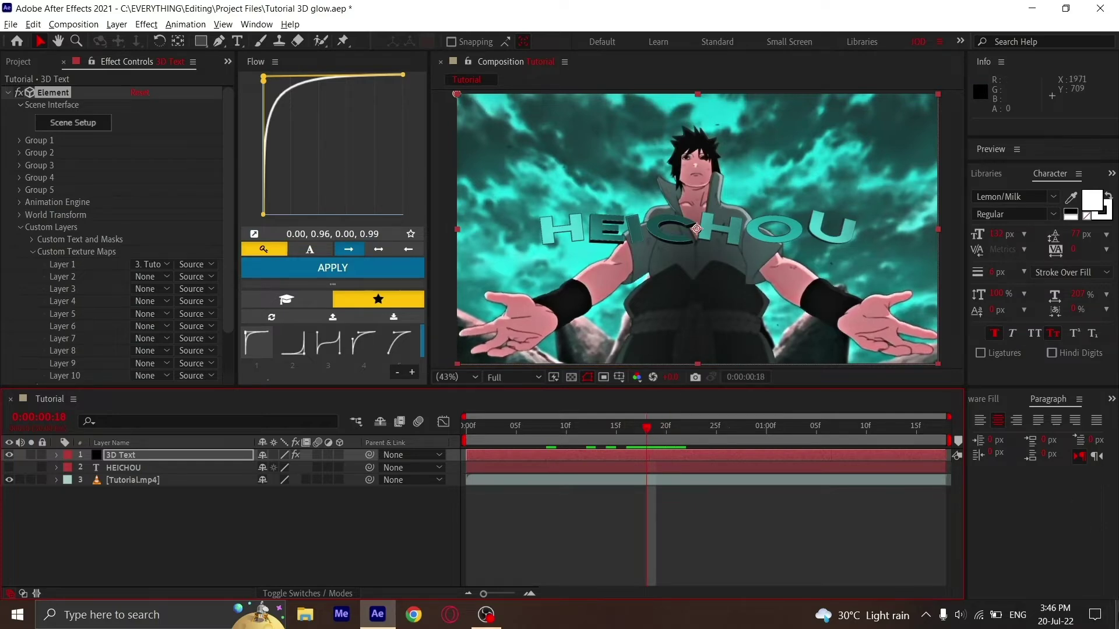
click(1116, 607)
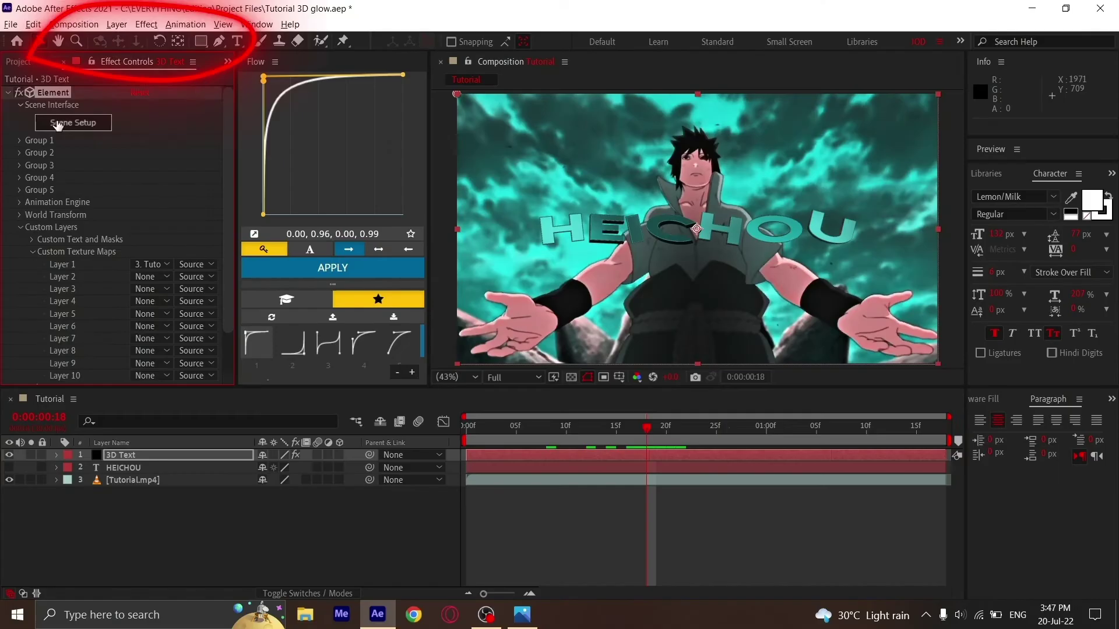
Step: Load the cyan .jpg from the Desktop as Element's environment map and apply the scene
click(58, 123)
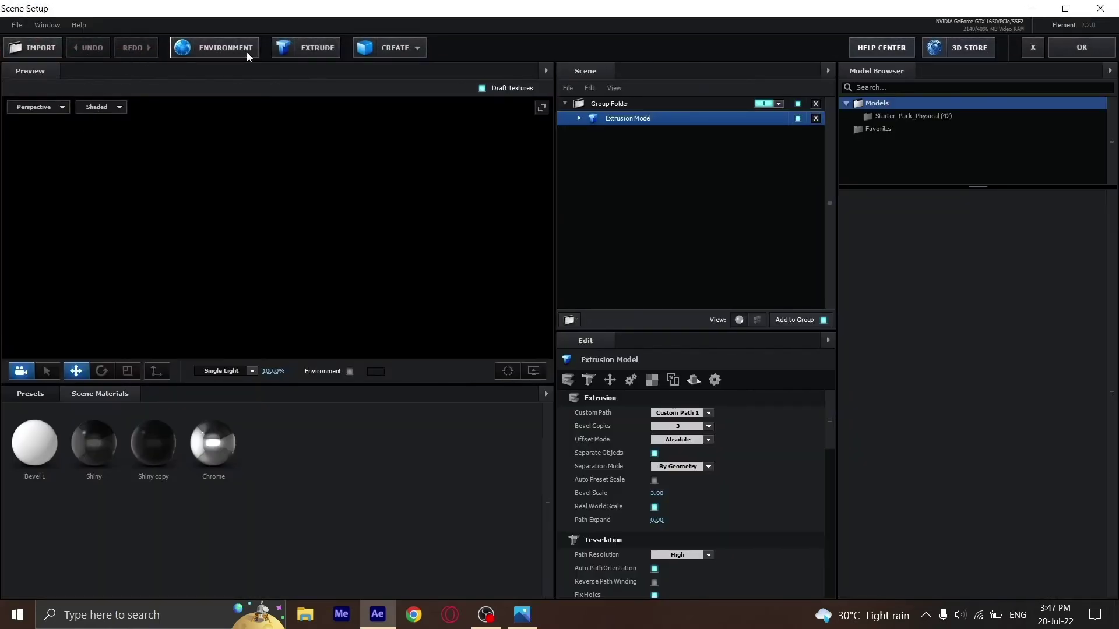
click(225, 50)
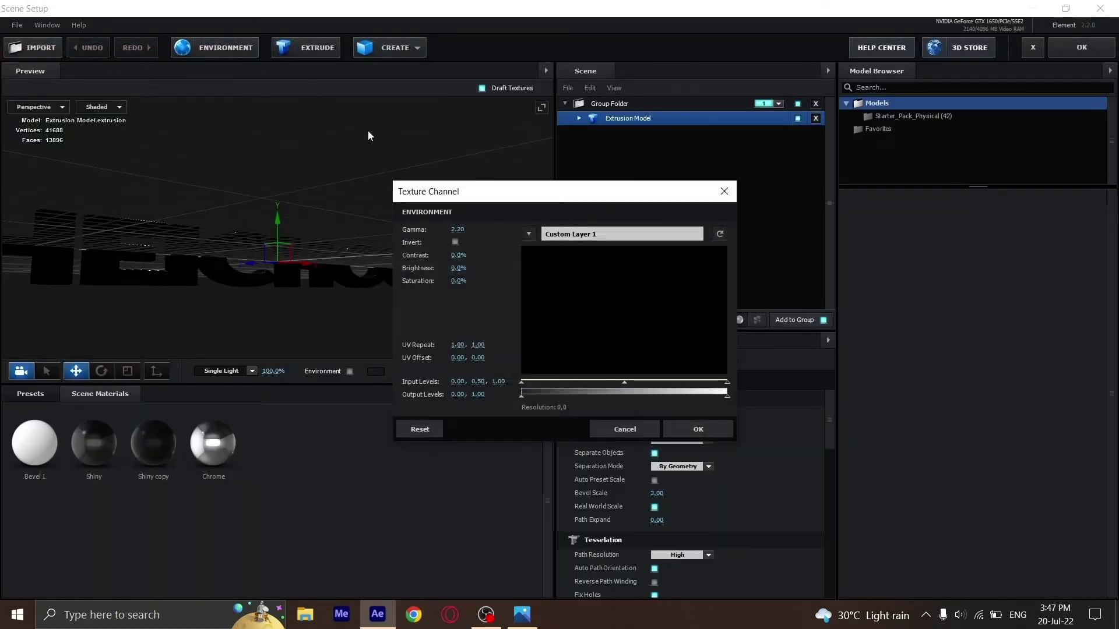
click(535, 239)
click(535, 238)
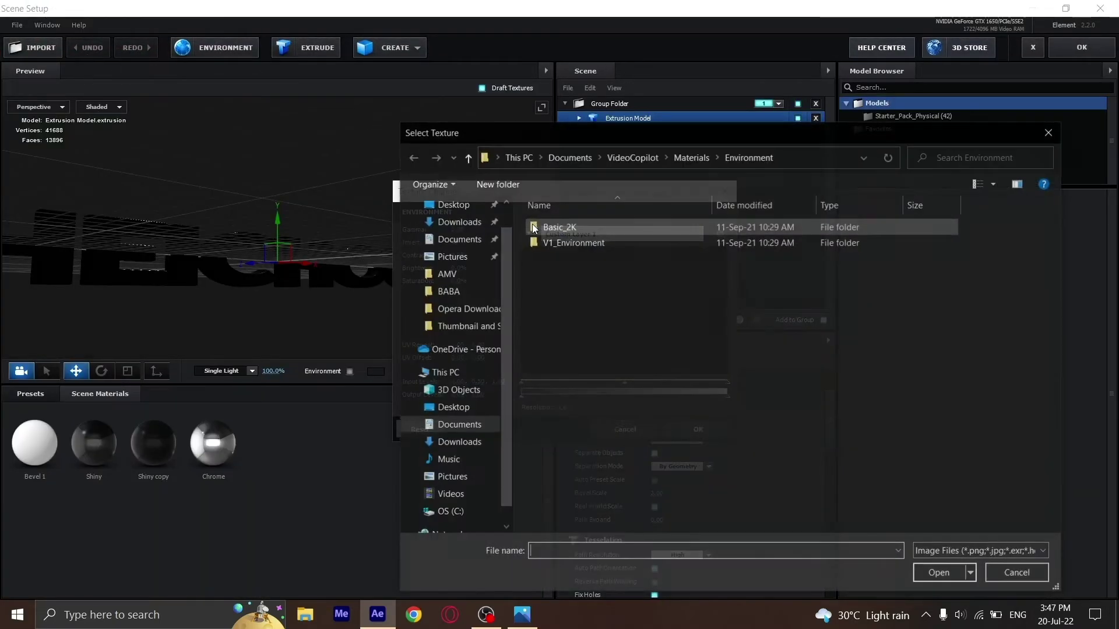
click(452, 203)
double_click(575, 241)
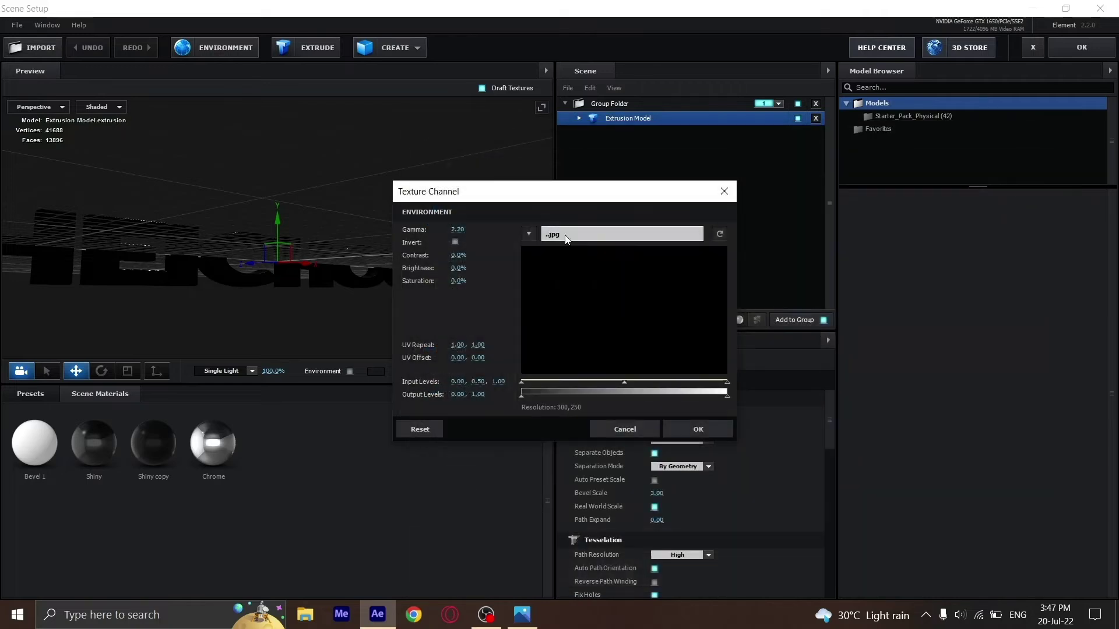
click(694, 427)
drag(500, 338, 214, 242)
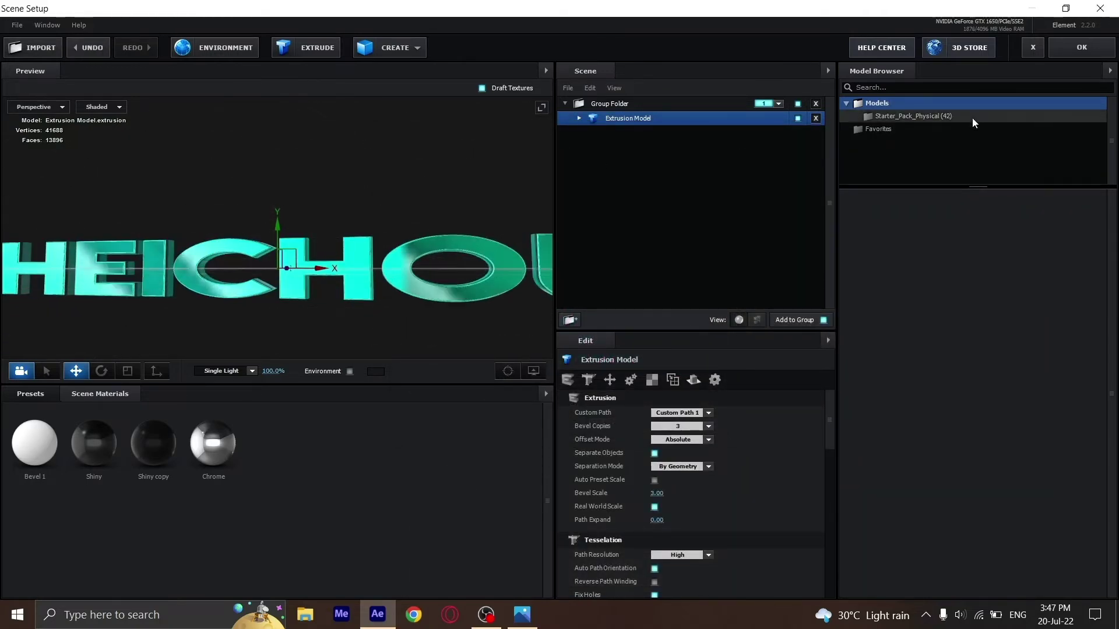
click(1054, 41)
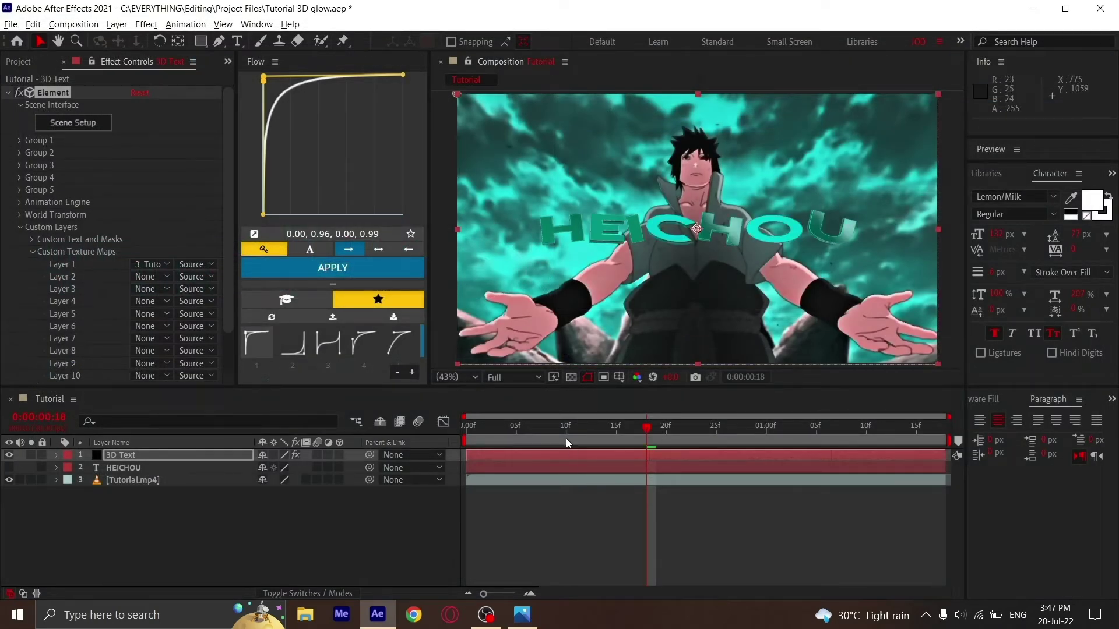
Step: Rewind to frame 0, collapse the Element properties and preview the animation
drag(565, 438, 440, 445)
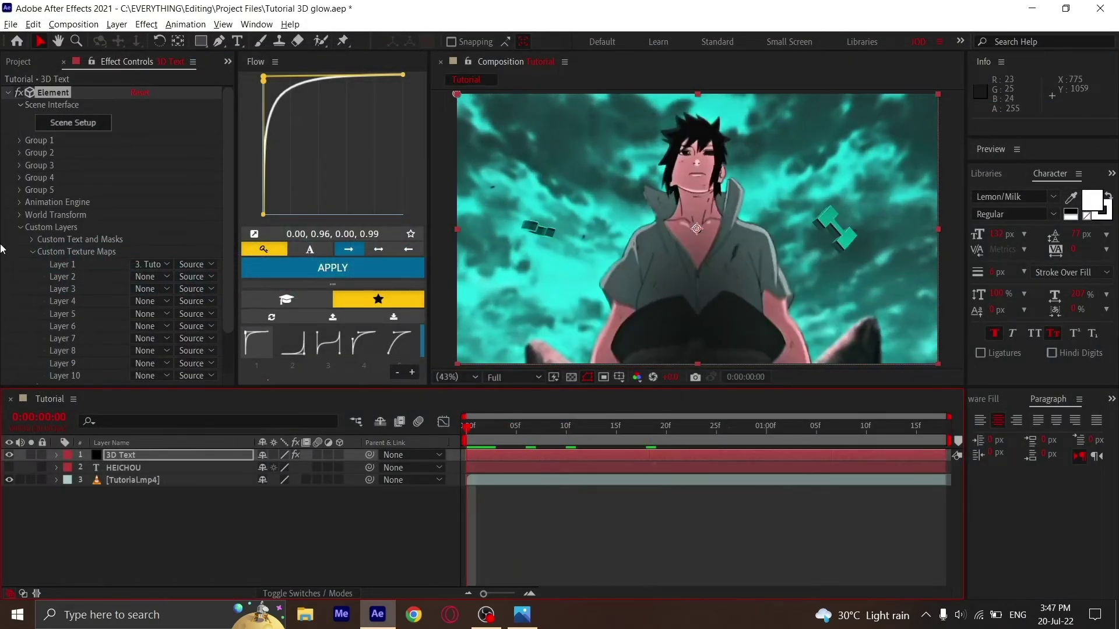
click(8, 93)
key(space)
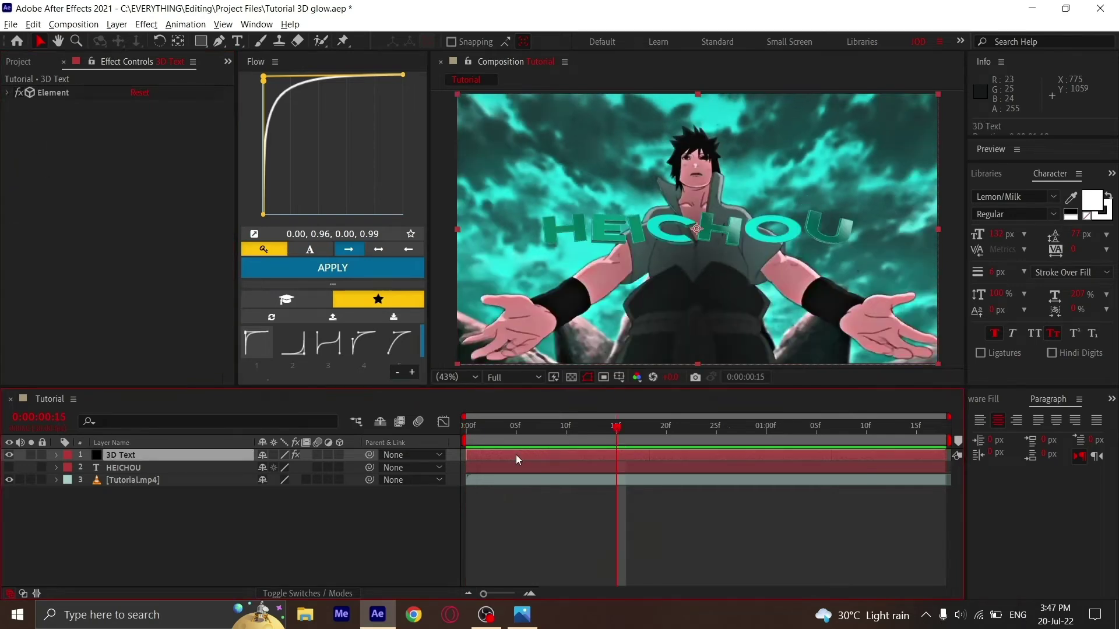
Step: Apply Shine to the 3D text with Ray Length 0 and Boost Light 7.3
key(ctrl+space)
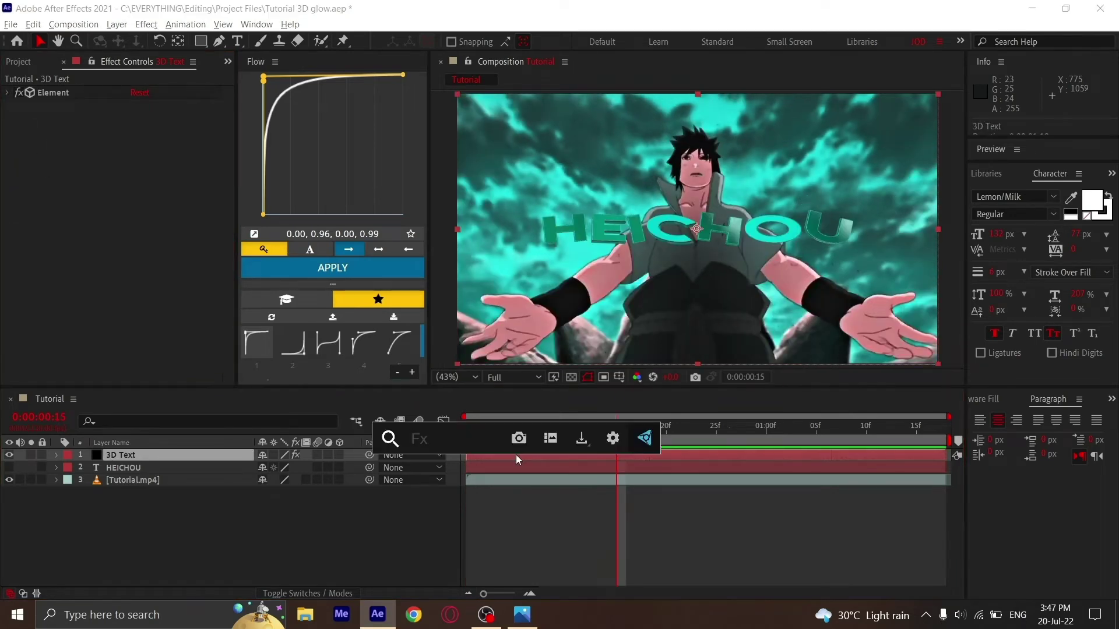
text(shine)
key(Return)
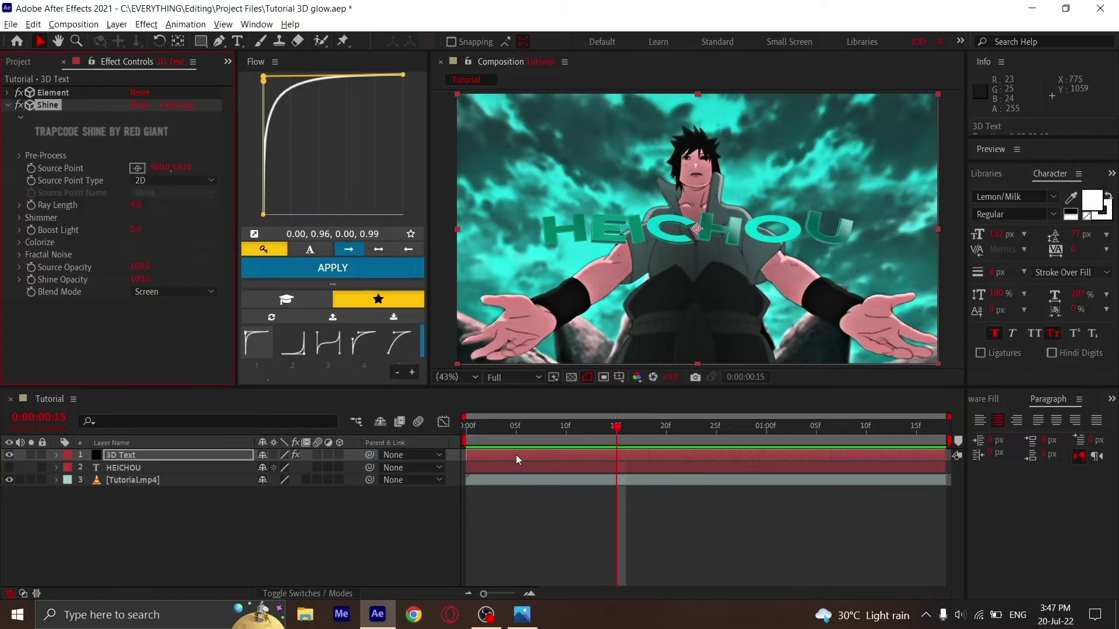
click(137, 206)
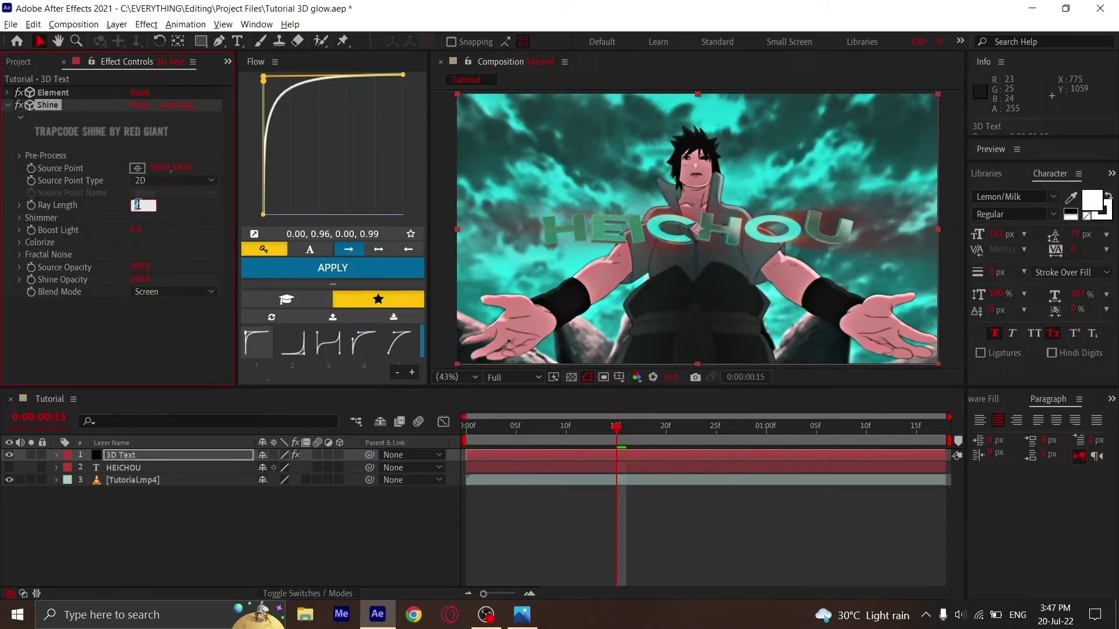
text(0)
key(Return)
click(136, 230)
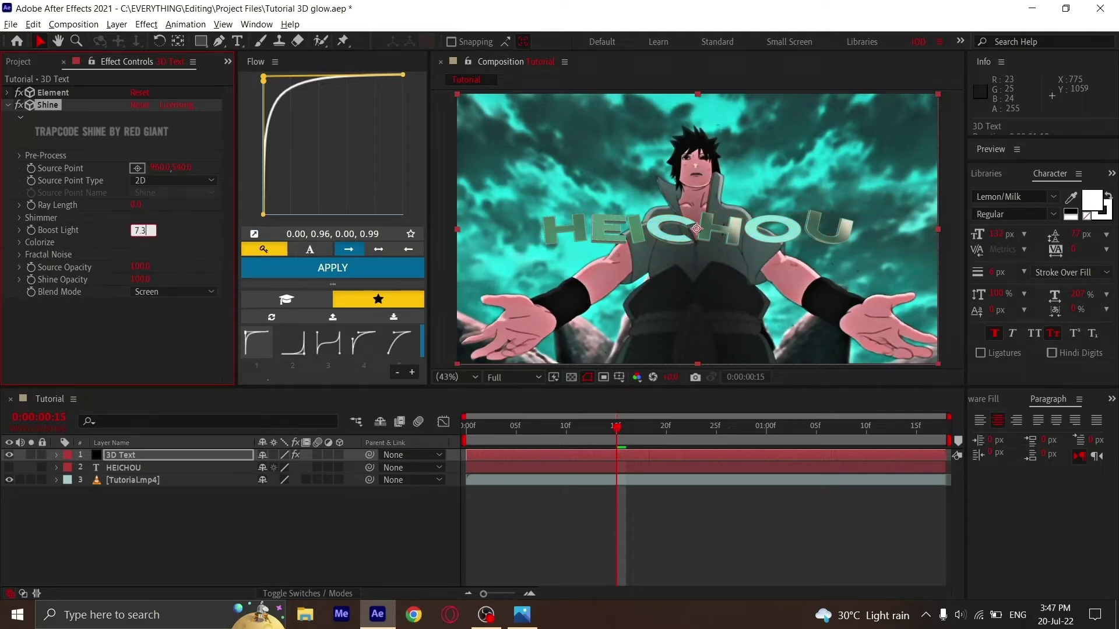
key(Return)
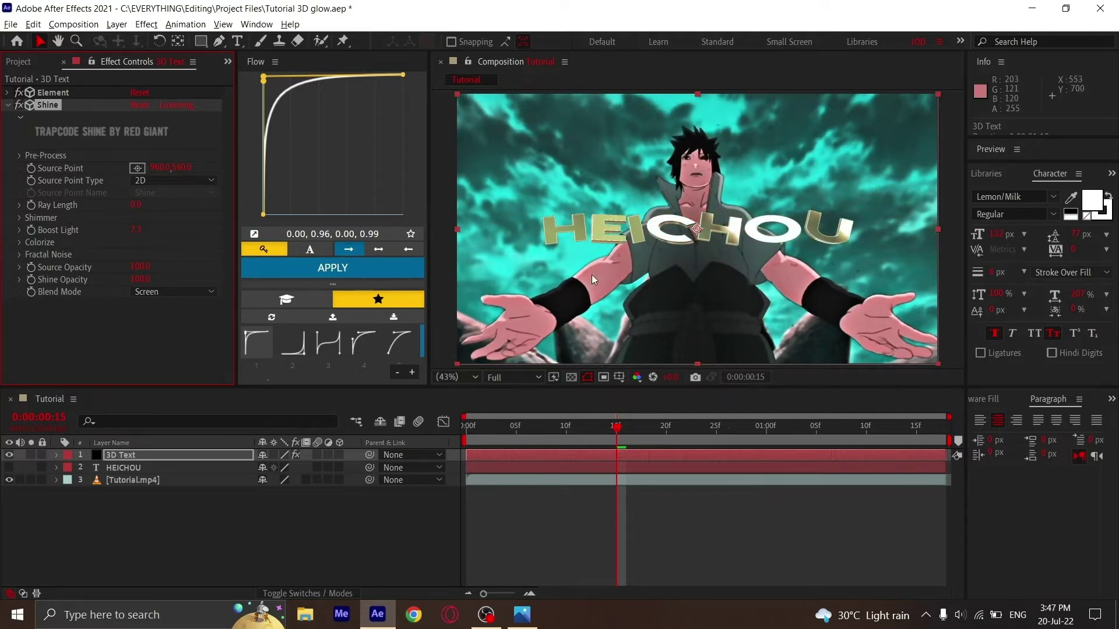
key(ctrl+space)
Step: Apply Deep Glow with Radius 133 and Exposure 0.73, then drag the radius larger
text(dee)
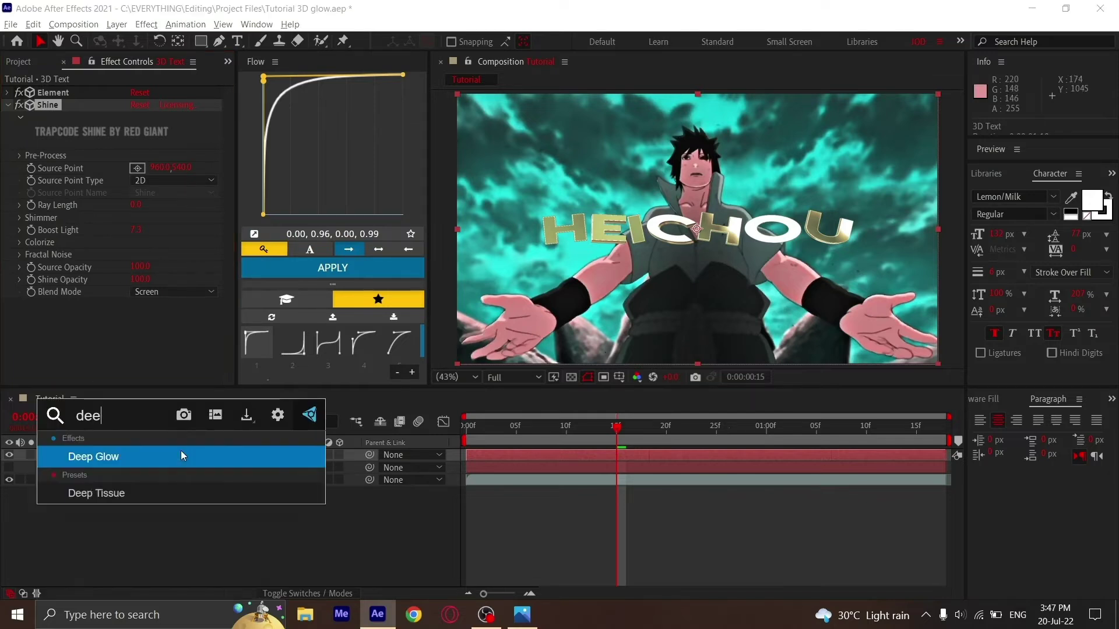
click(181, 452)
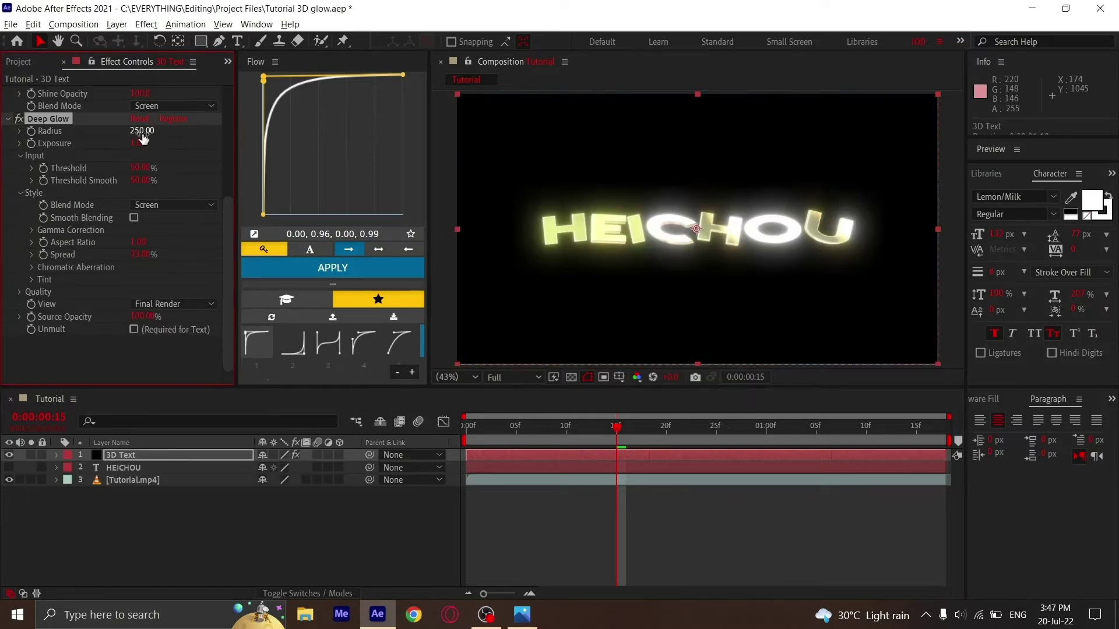
click(143, 132)
key(Return)
click(139, 143)
text(.73)
key(Return)
drag(149, 131, 197, 128)
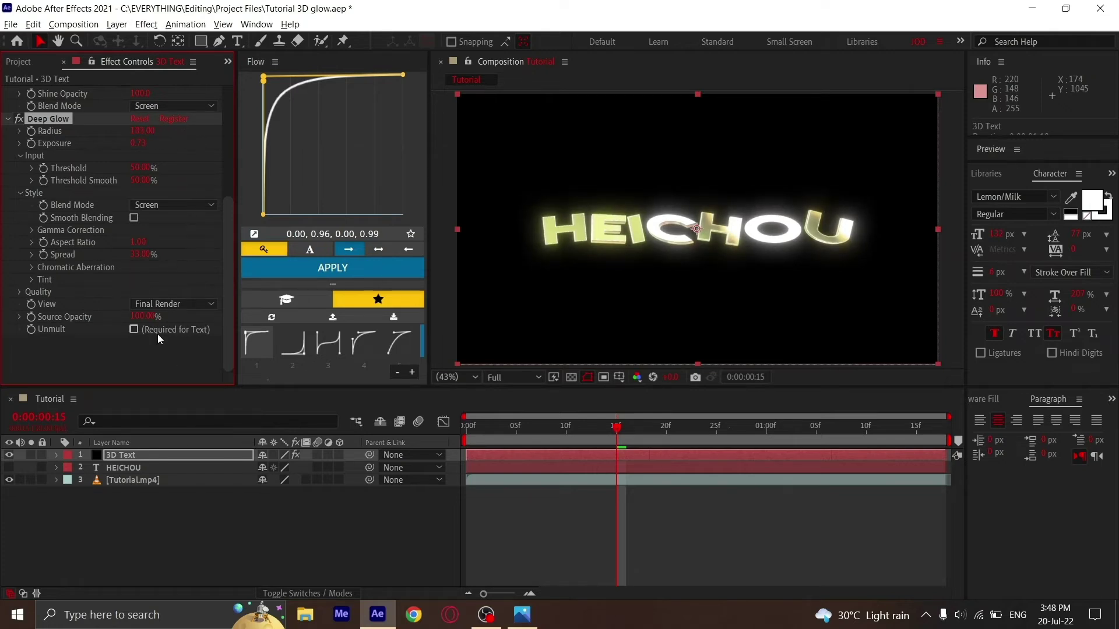
Step: Enable Deep Glow's Smooth Blending and Unmult, then duplicate the 3D Text layer
click(134, 218)
click(134, 329)
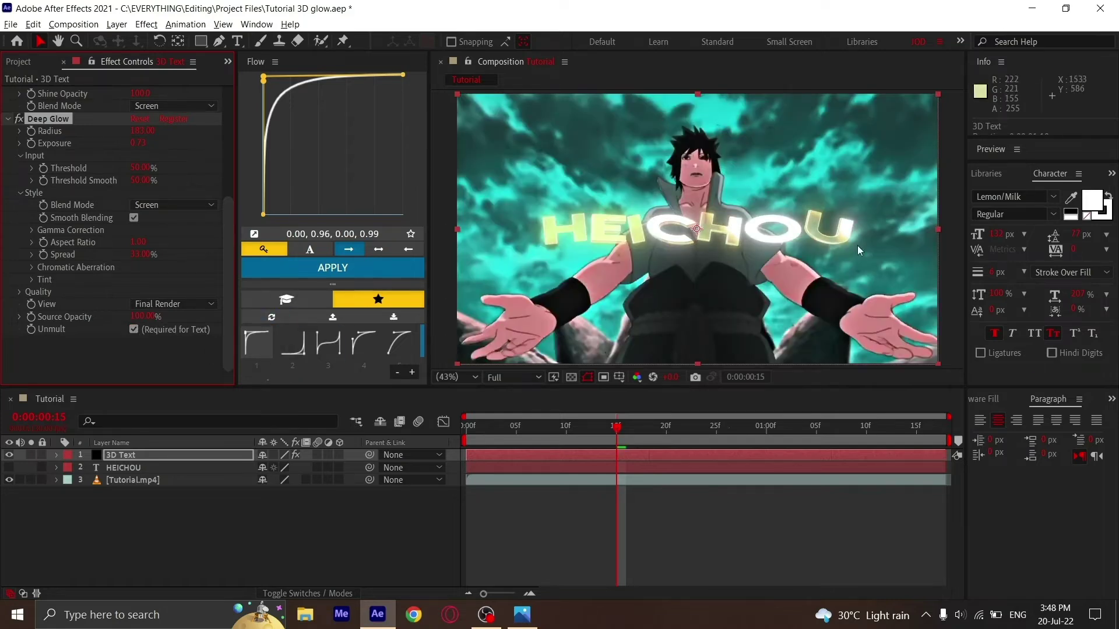
click(144, 456)
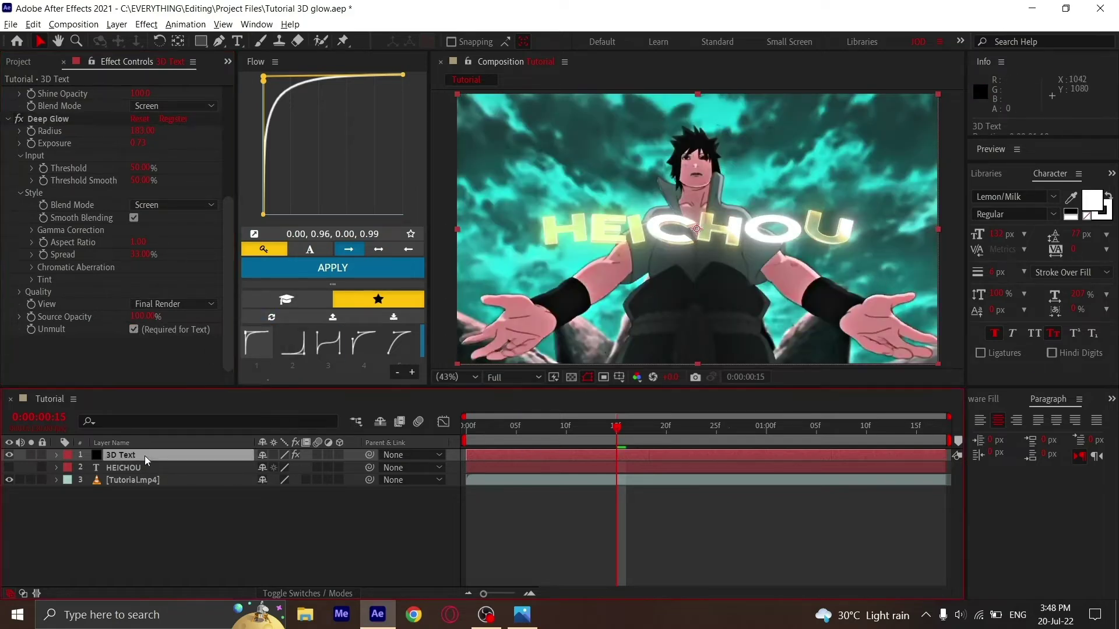
key(ctrl+d)
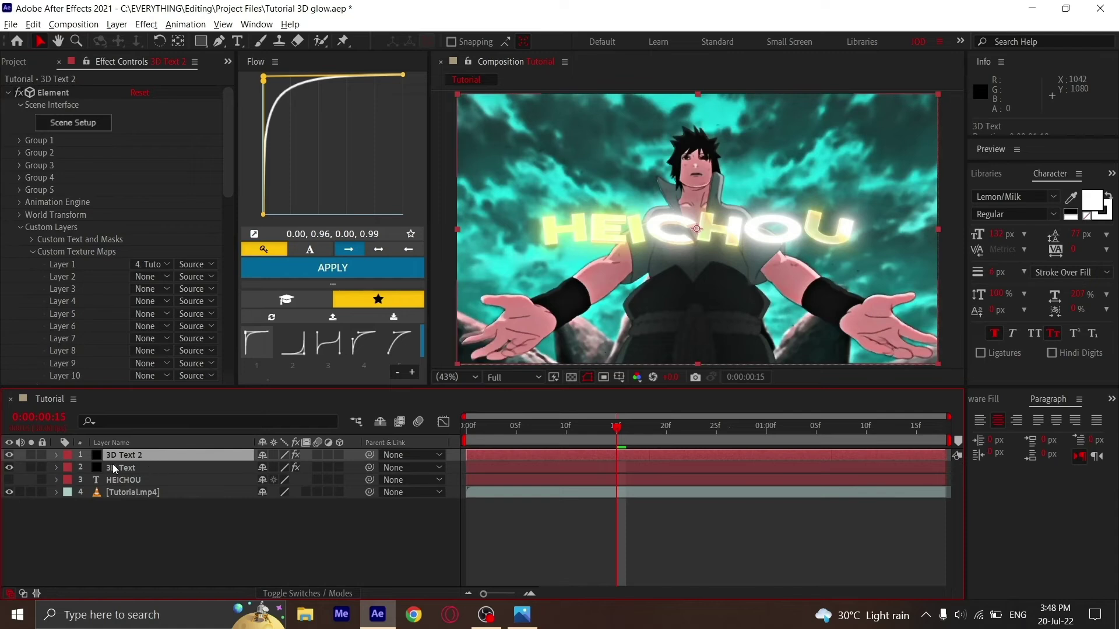
Step: Remove Deep Glow from the original 3D Text layer
click(117, 468)
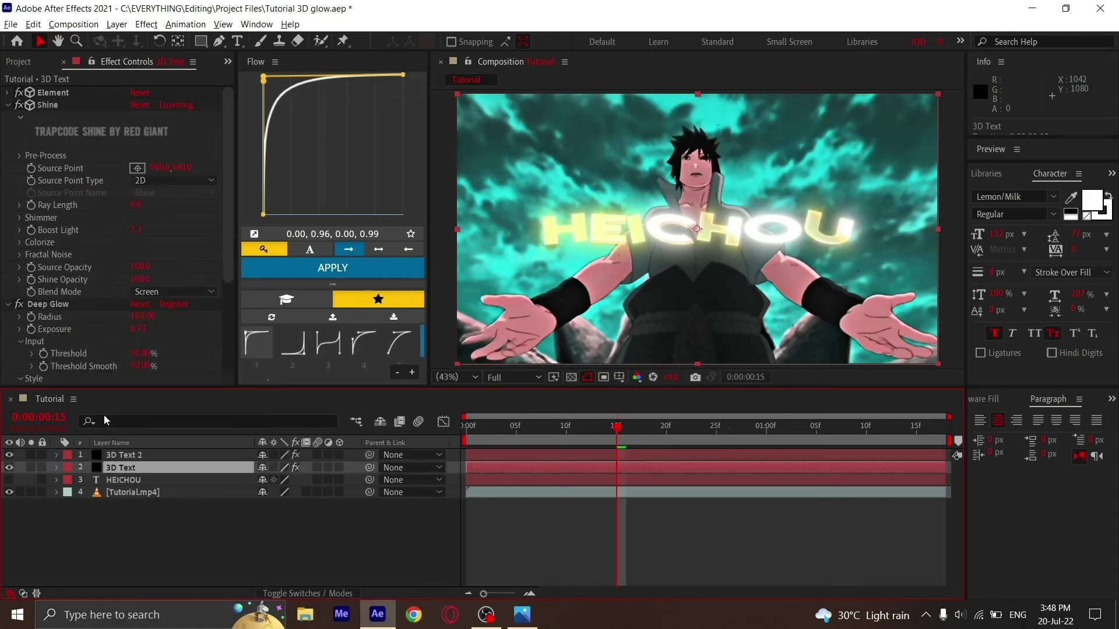
click(8, 304)
click(47, 303)
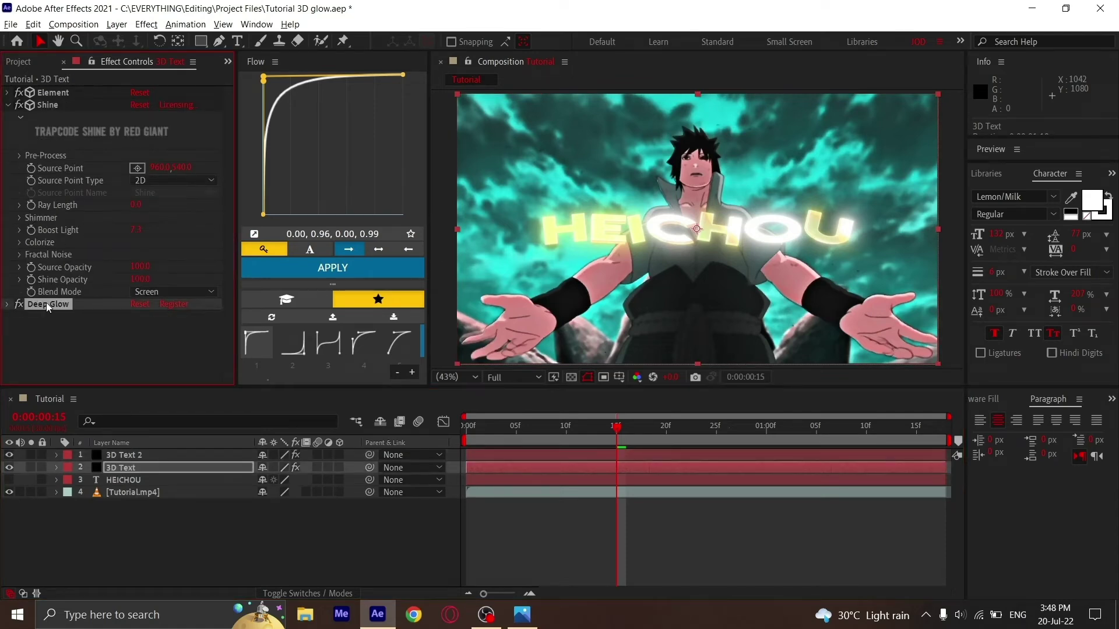
key(Delete)
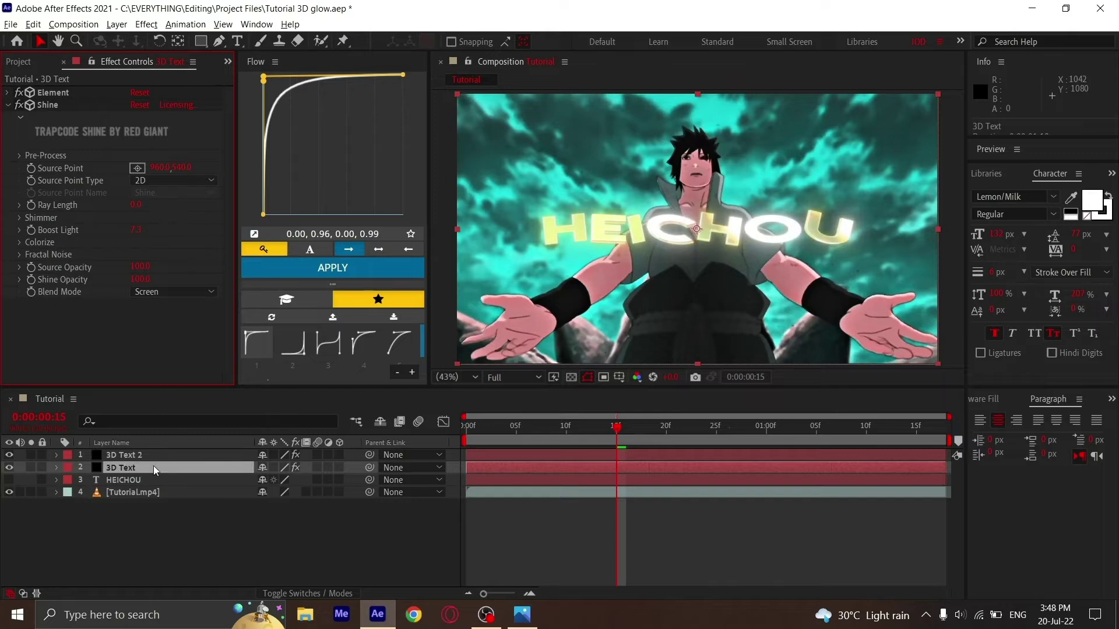
Step: Add a Drop Shadow to the 3D text with opacity raised to 100%
key(ctrl+space)
text(d)
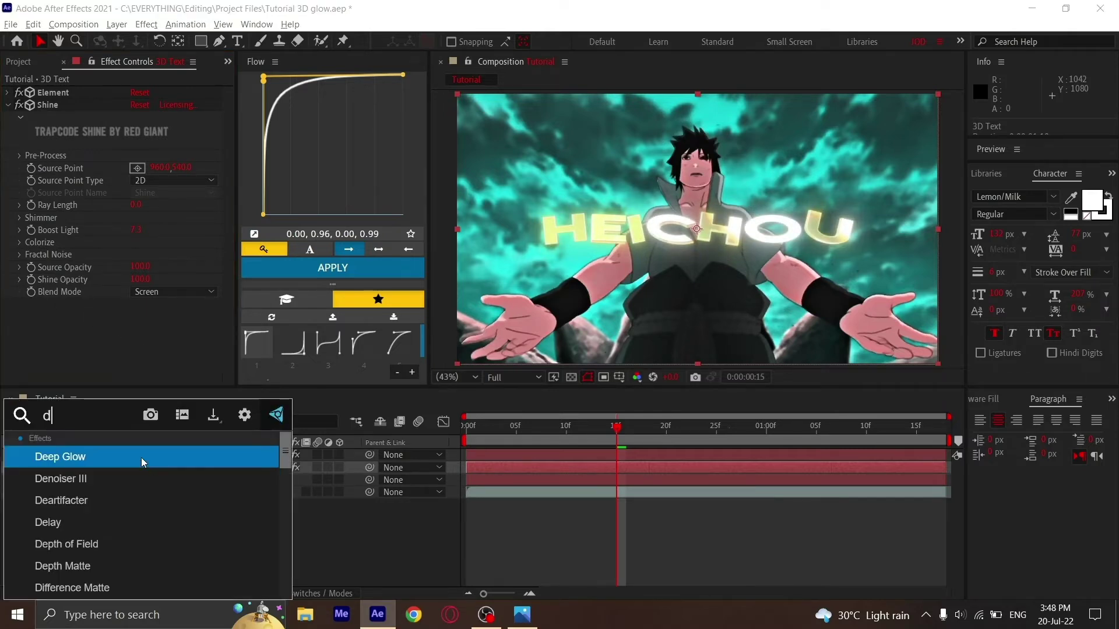
text(rop)
key(Return)
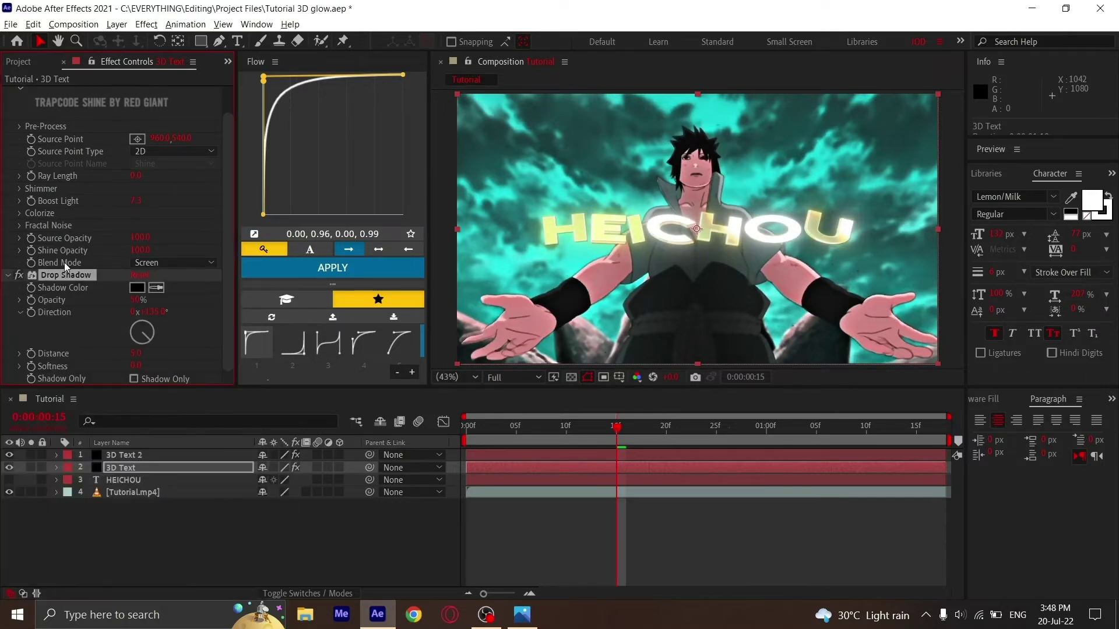
drag(135, 303, 164, 301)
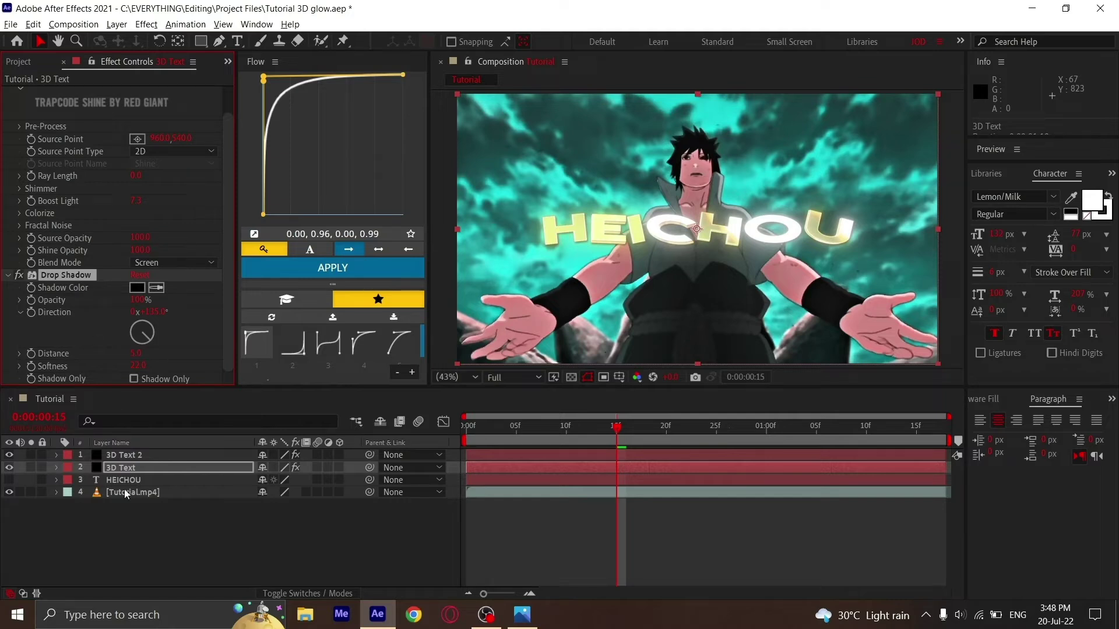
Step: Select 3D Text 2 and collapse its Element, Deep Glow and Drop Shadow settings
click(124, 454)
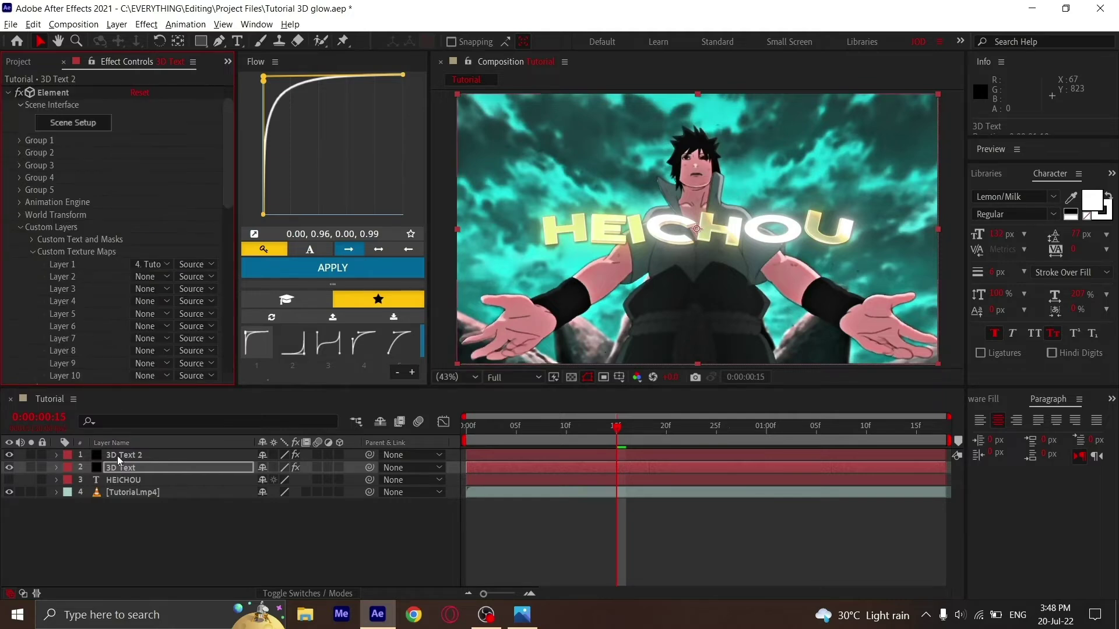
click(8, 93)
click(7, 117)
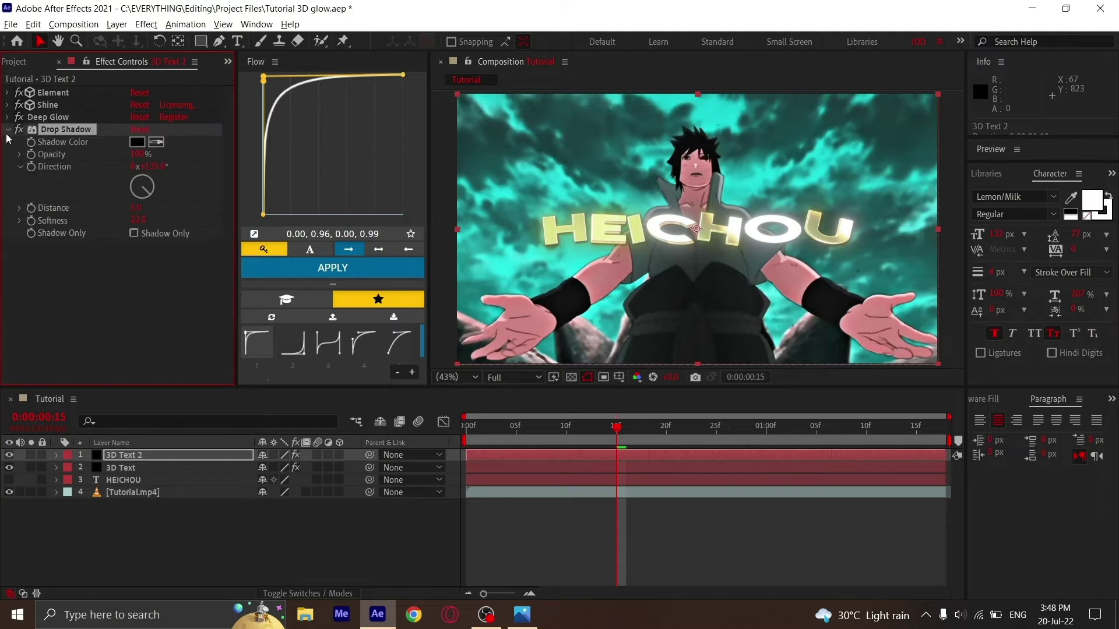
click(7, 130)
click(182, 308)
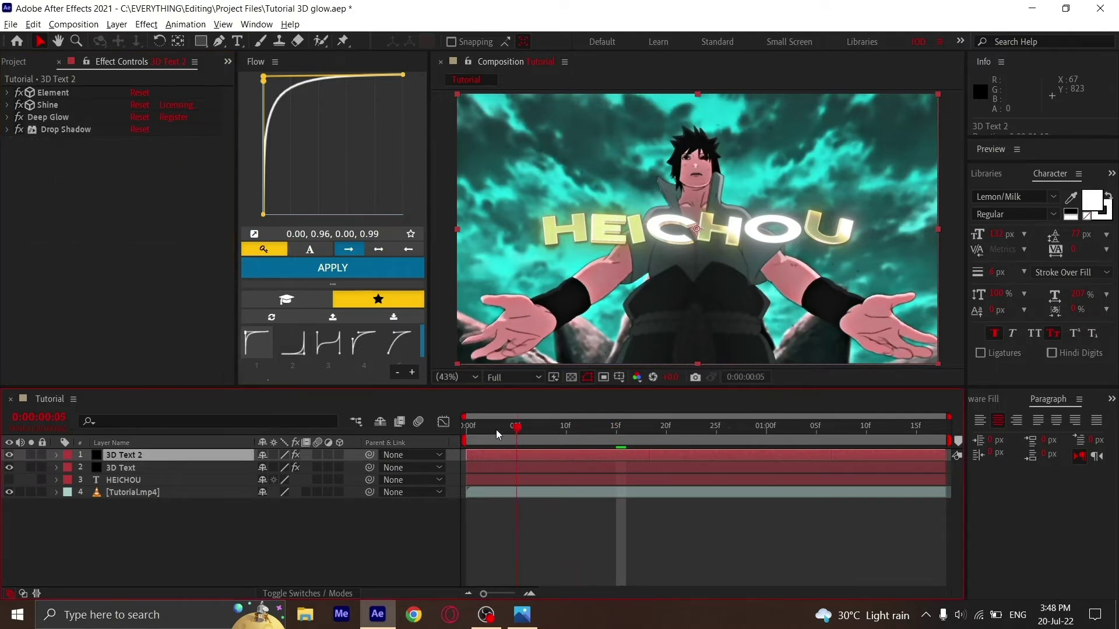
Step: Apply Hue/Saturation to 3D Text 2 with saturation about 23 and hue rotated to cyan
click(464, 427)
key(space)
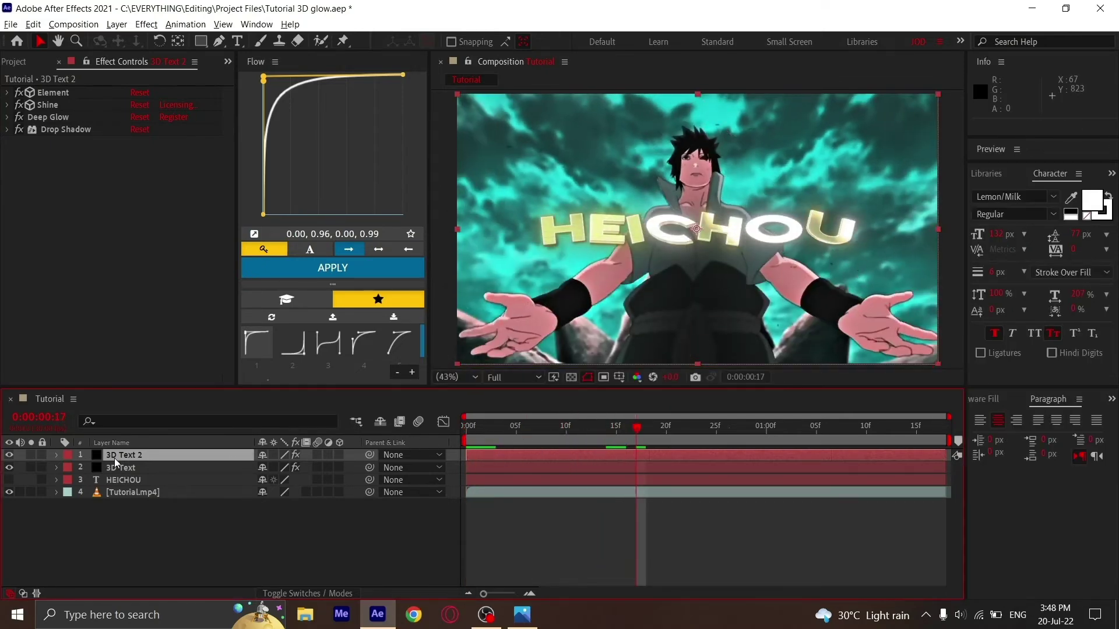
key(ctrl+space)
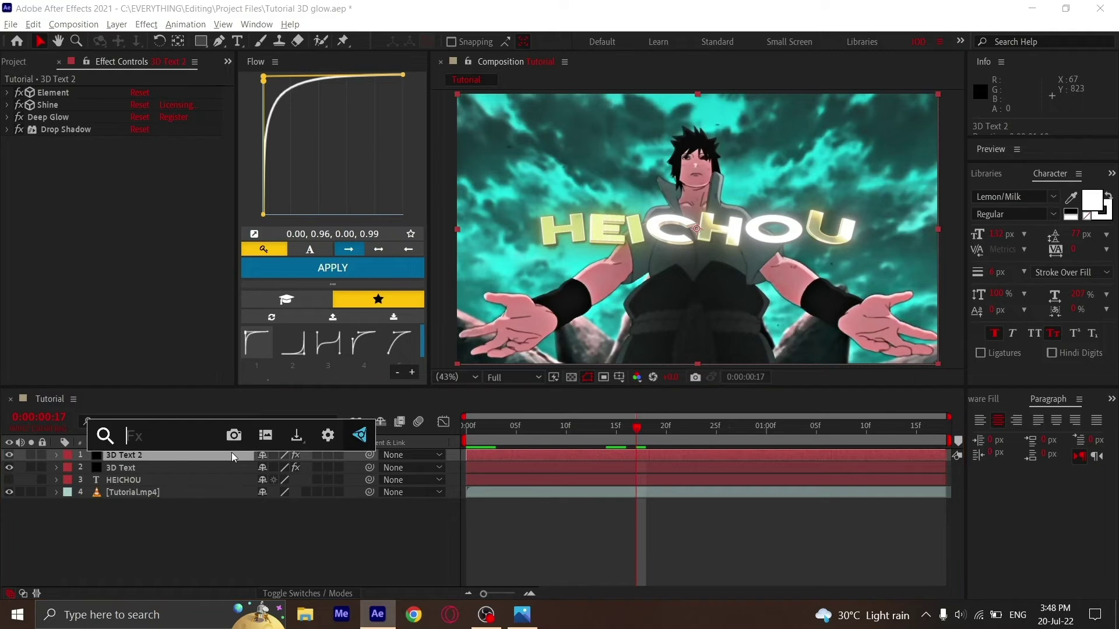
text(hu)
key(Return)
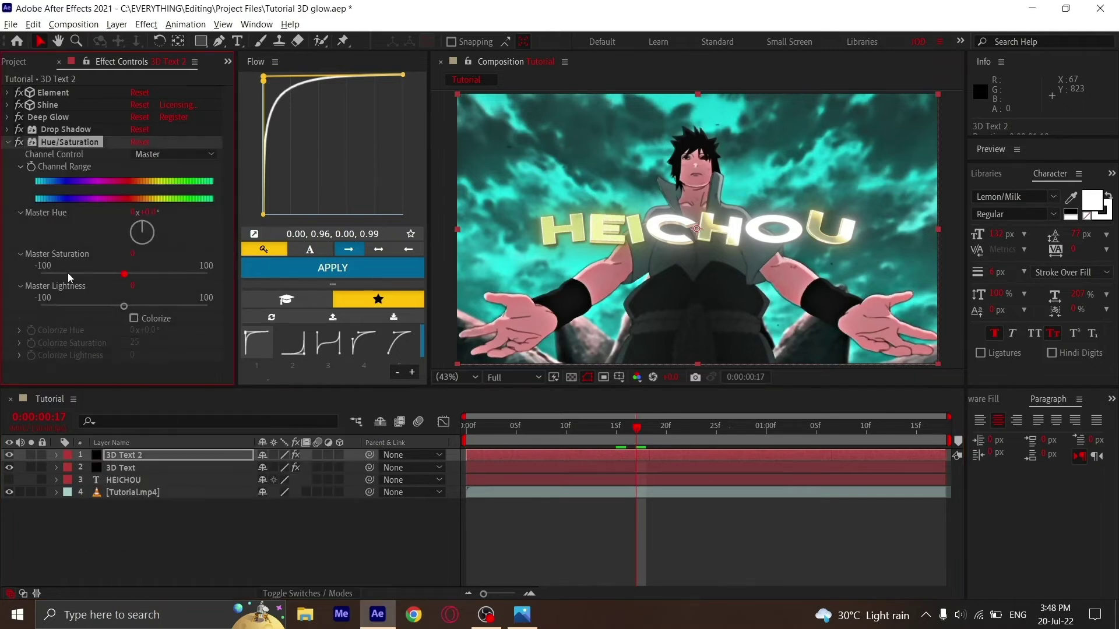
drag(125, 273, 144, 274)
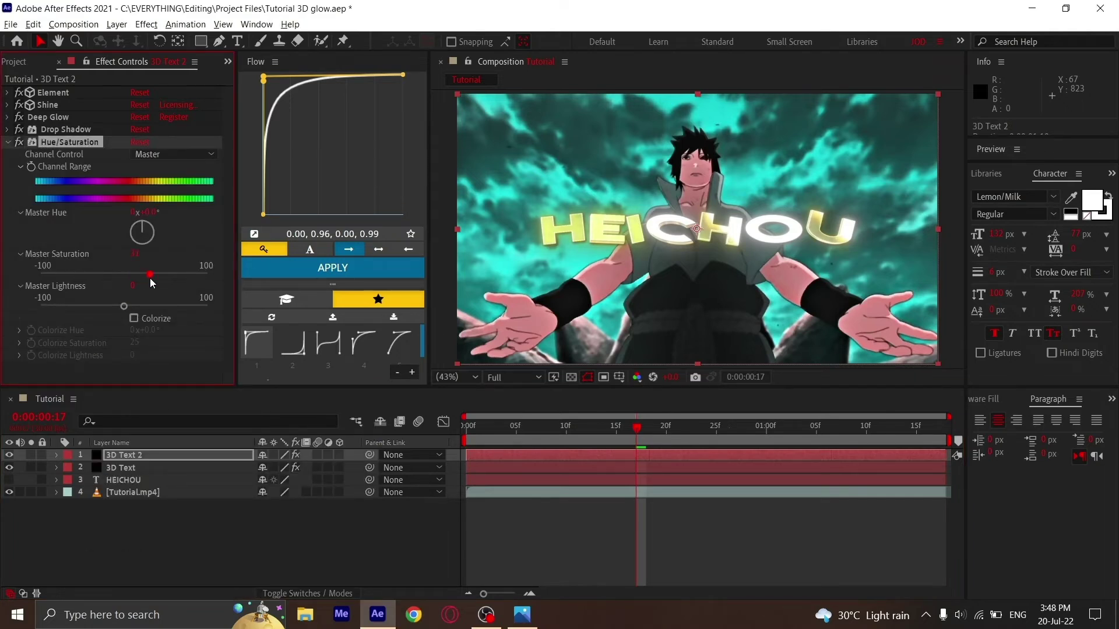
mouse_move(151, 236)
mouse_down()
mouse_move(158, 229)
mouse_move(154, 246)
mouse_move(163, 246)
mouse_up()
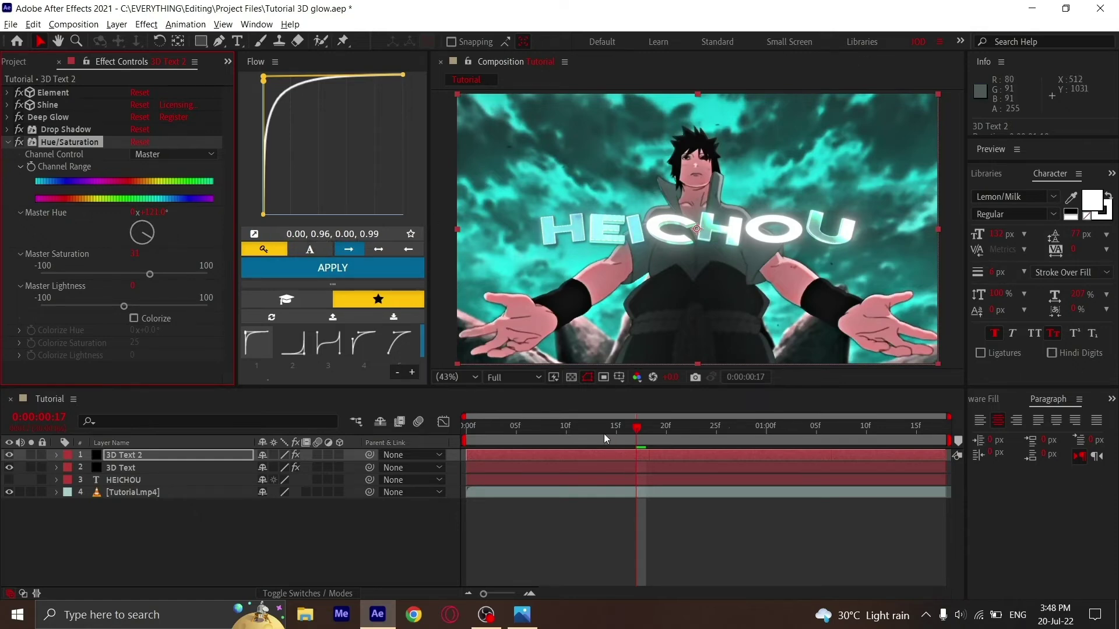
key(space)
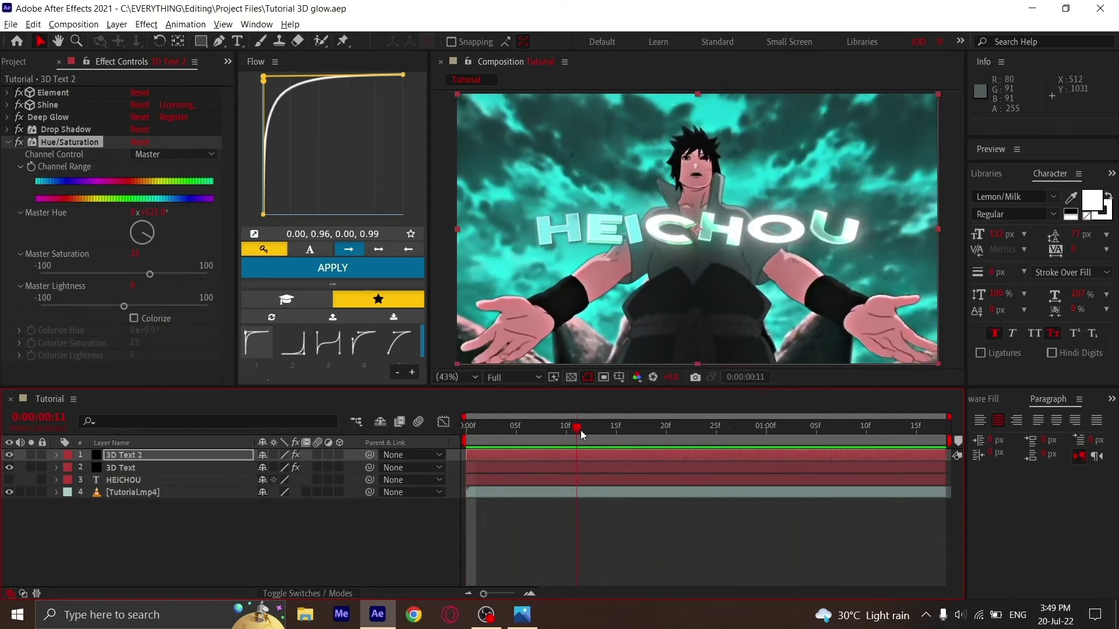
Step: Stop the preview and cut Shine through Hue/Saturation from 3D Text 2
click(580, 430)
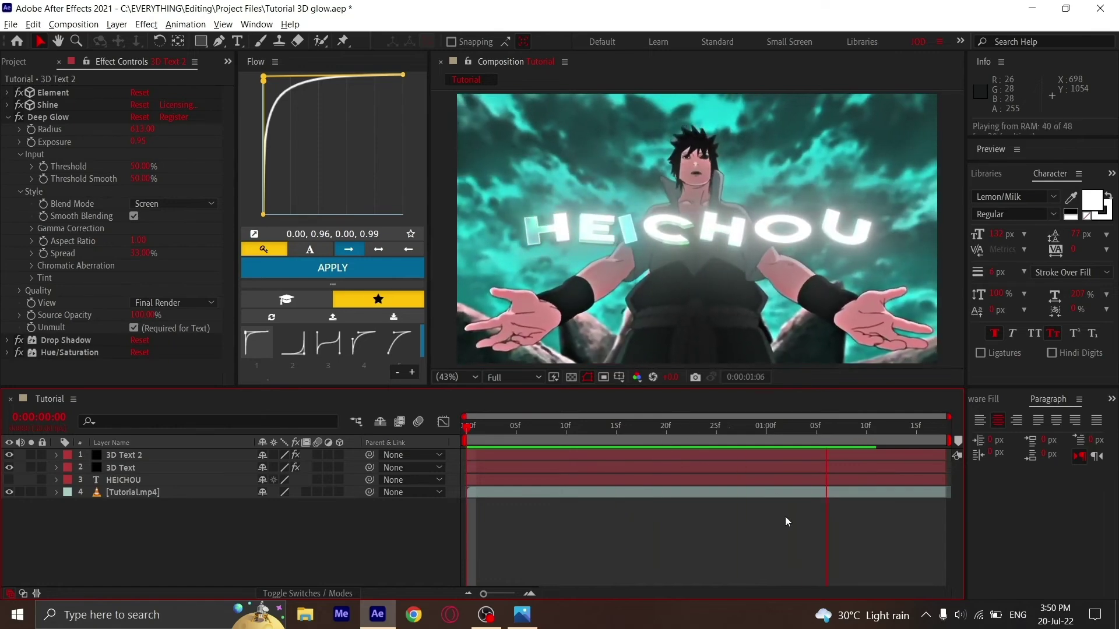
key(space)
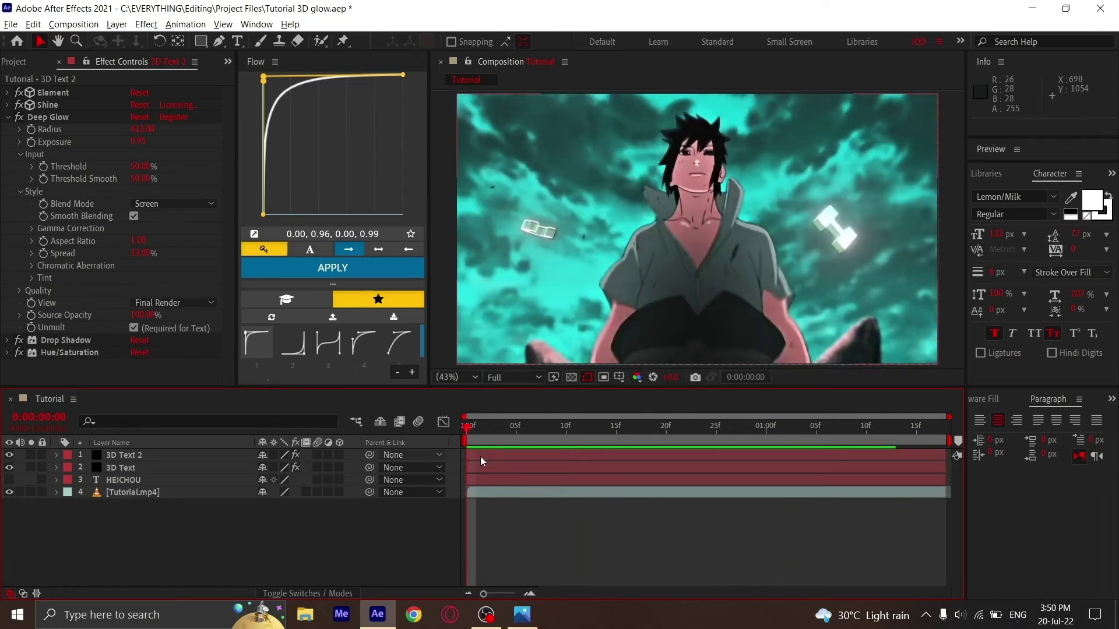
click(480, 457)
click(53, 351)
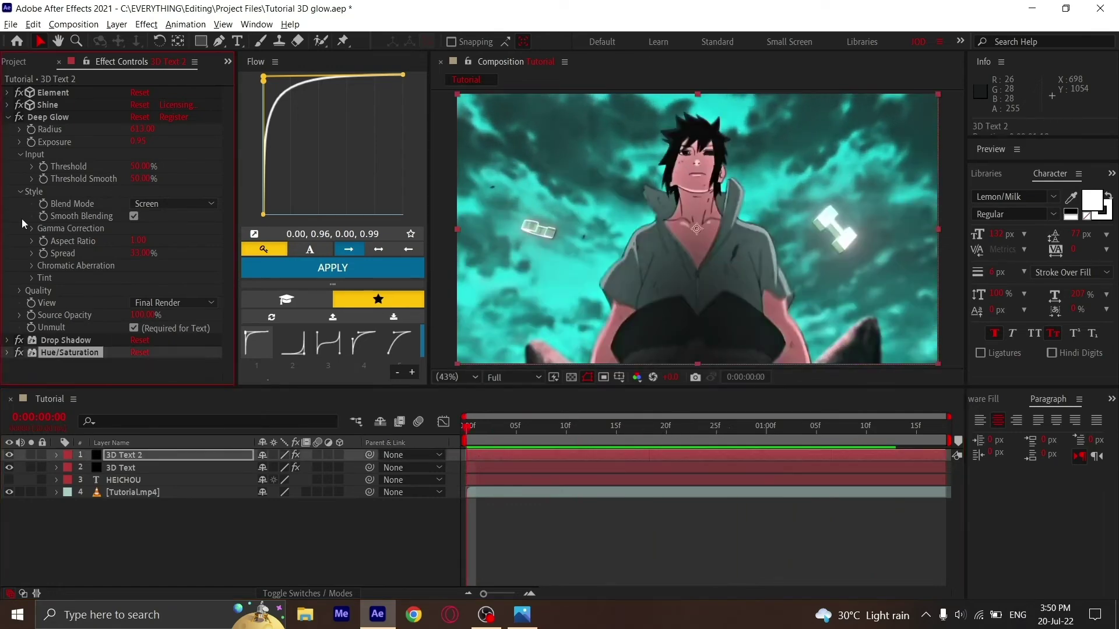
shift+click(50, 106)
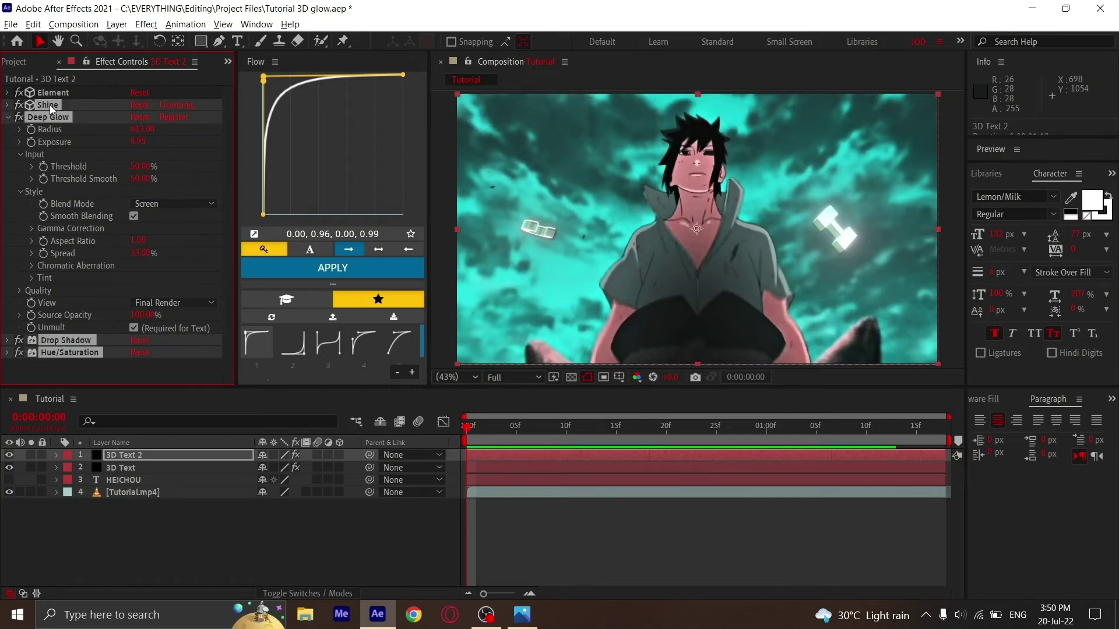
key(ctrl+x)
Step: Delete Shine and Drop Shadow from the original 3D Text layer
click(125, 468)
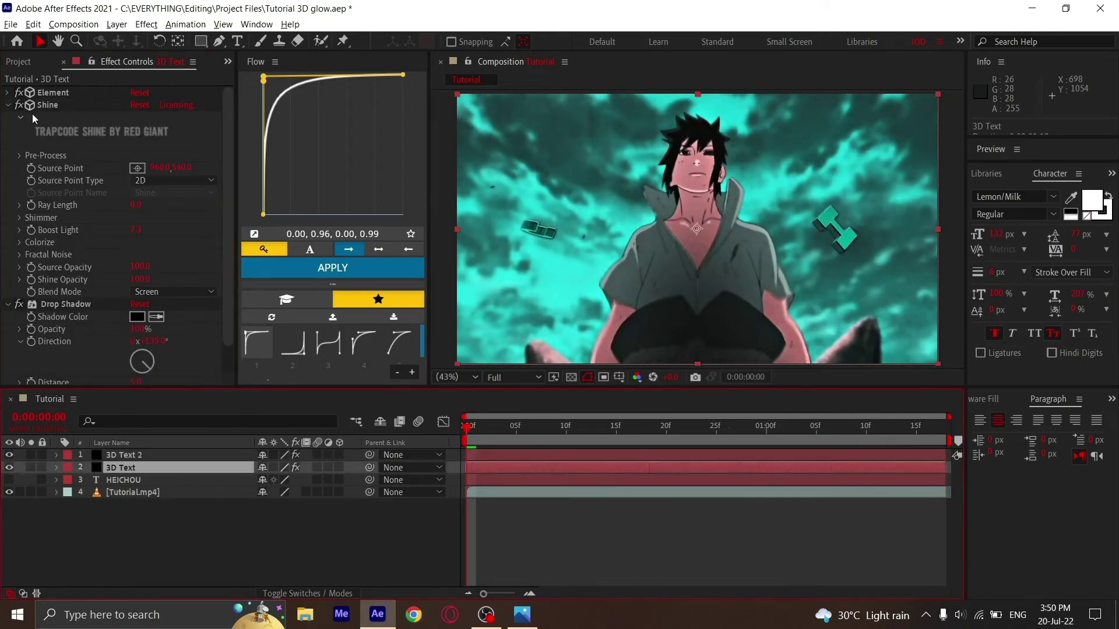
click(8, 106)
click(7, 117)
shift+click(47, 107)
key(Delete)
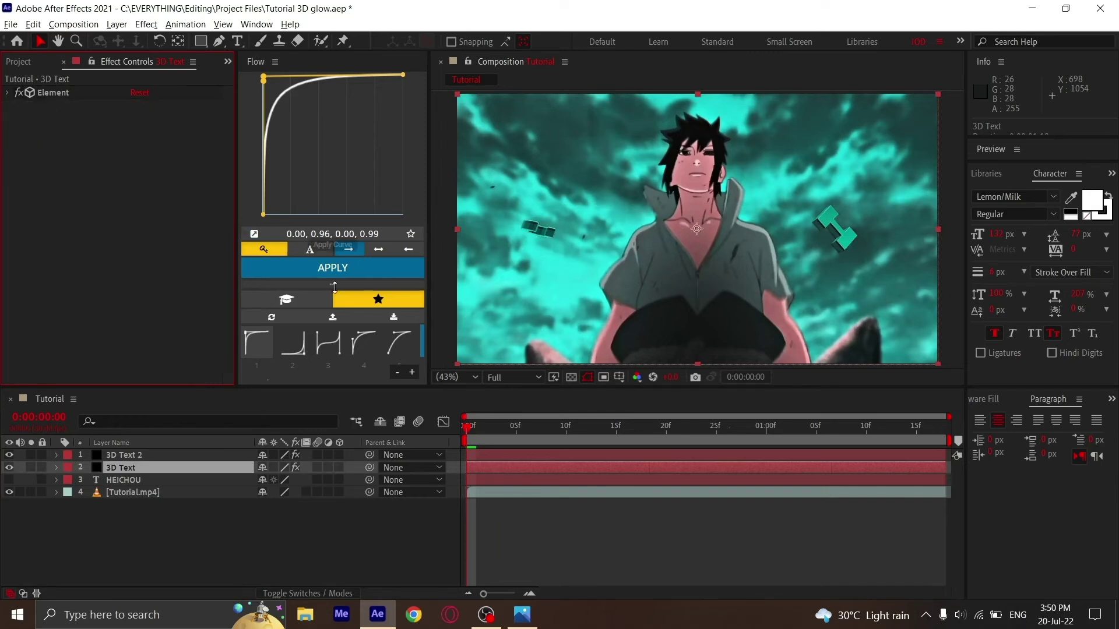
Step: Delete the 3D Text layer and preview 3D Text 2's fly-in from the first frame
key(Delete)
click(159, 458)
key(space)
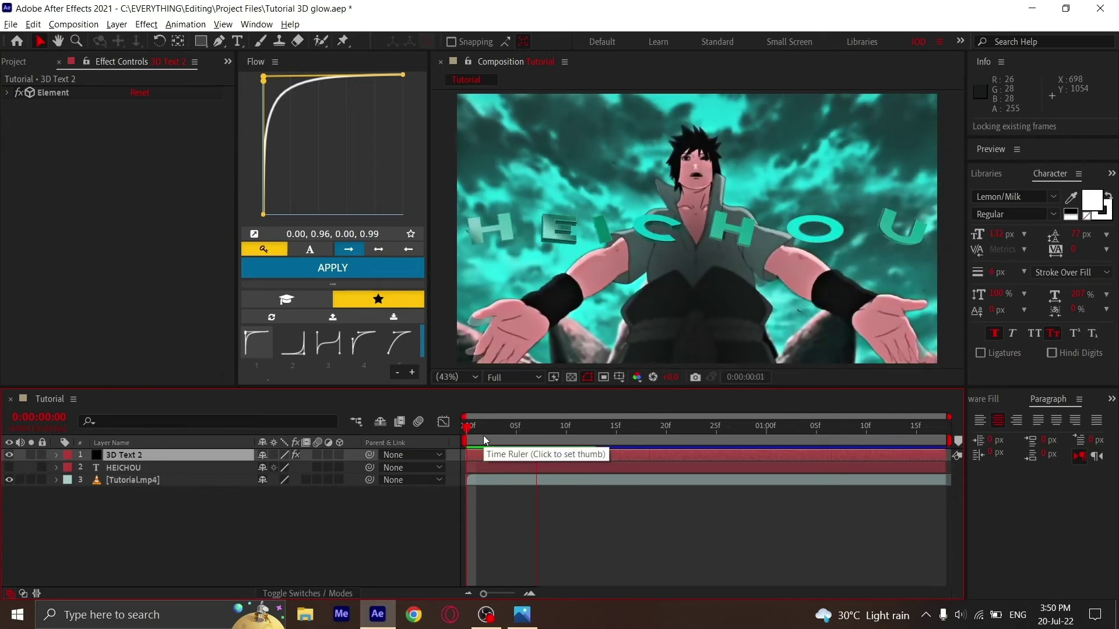
drag(539, 427, 571, 446)
key(space)
click(468, 438)
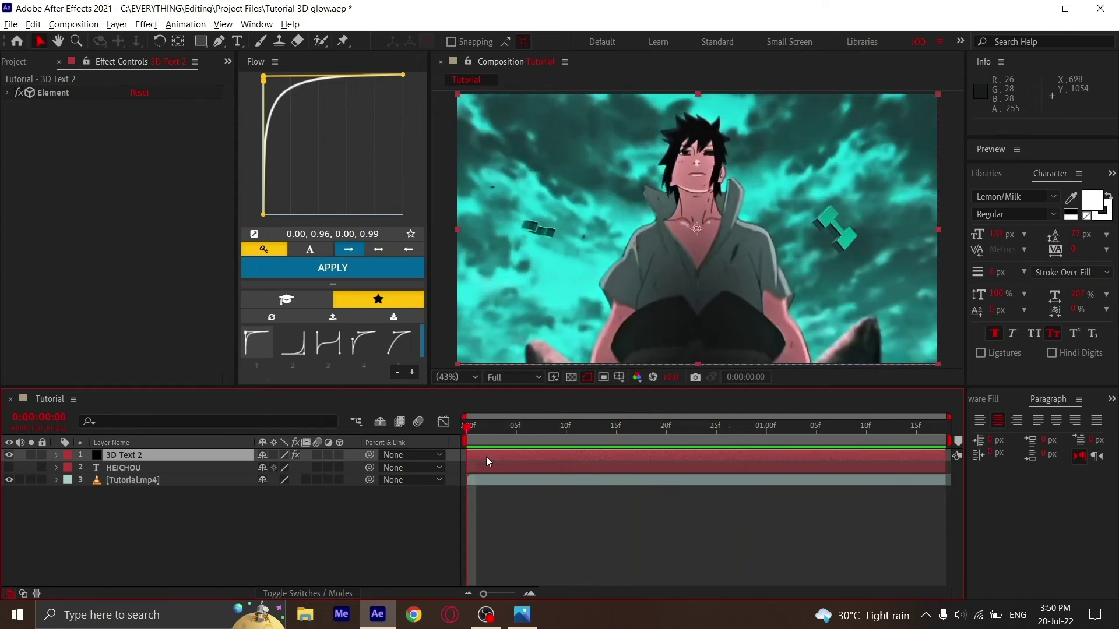
Step: Duplicate 3D Text 2 and apply the 3D Glow (up) preset to the copy
key(ctrl+d)
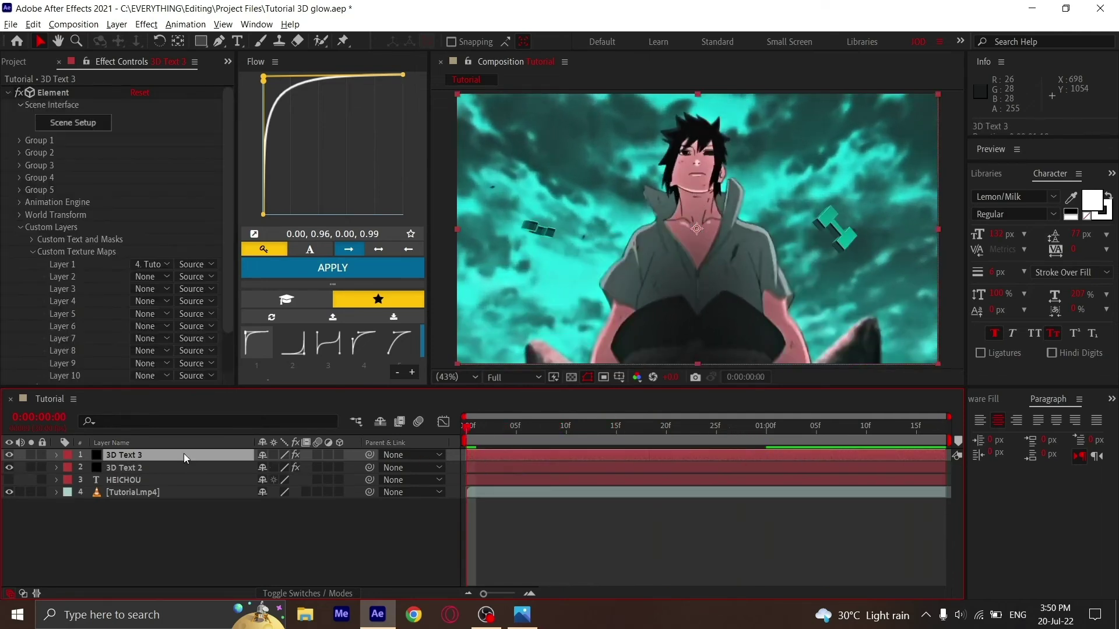
key(ctrl+space)
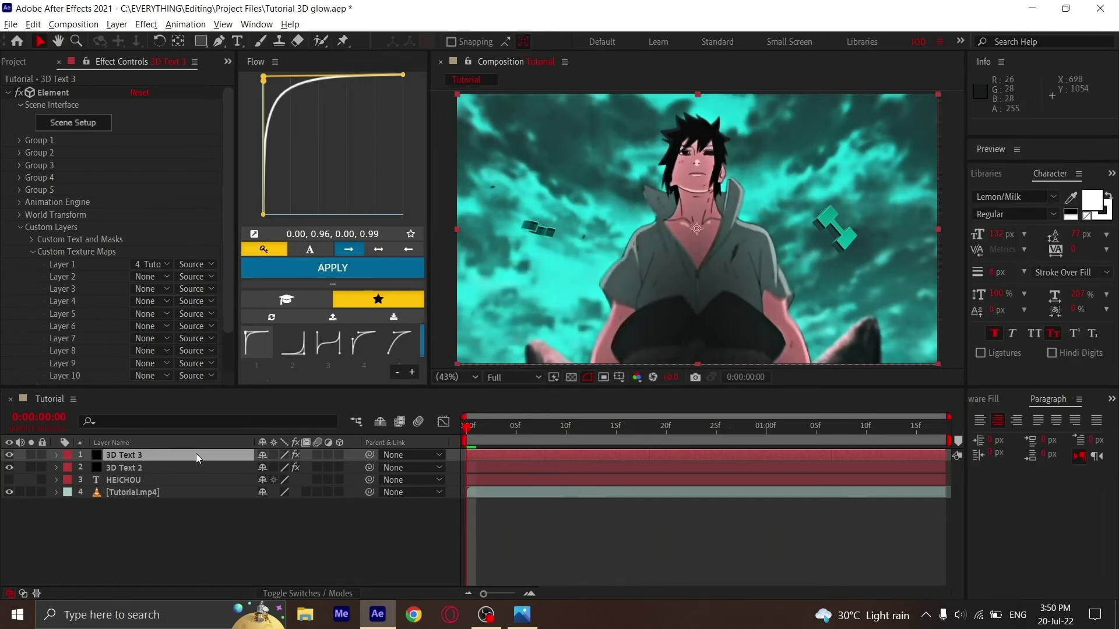
key(ctrl+space)
text(3d)
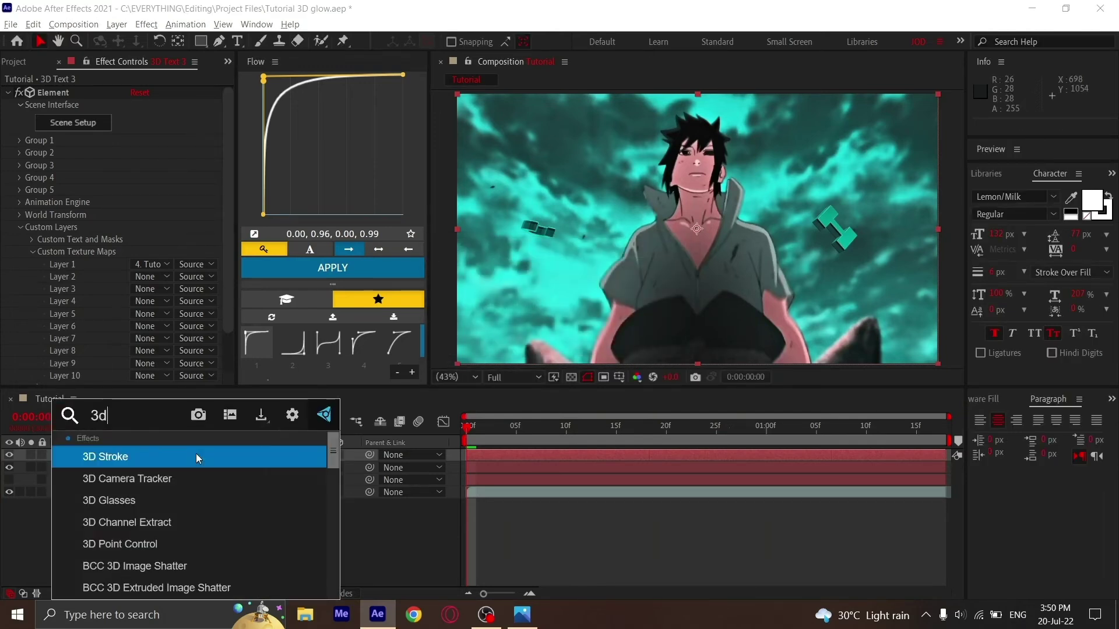
text( f)
key(BackSpace)
text(glo)
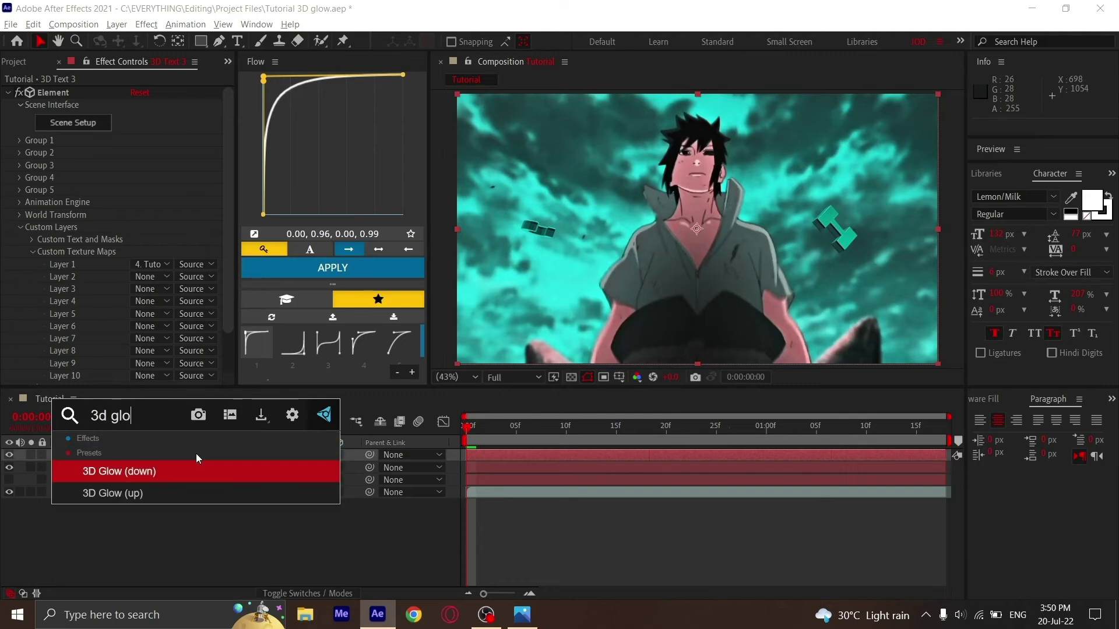
click(140, 494)
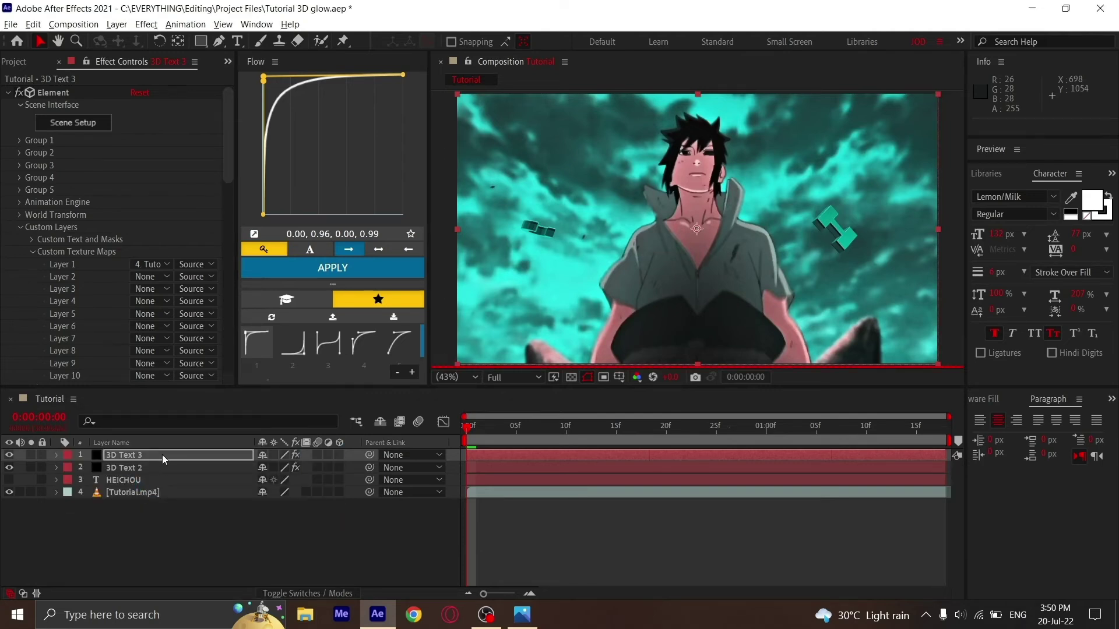
Step: Apply the 3D Glow (down) preset to 3D Text 2
click(137, 468)
key(ctrl+space)
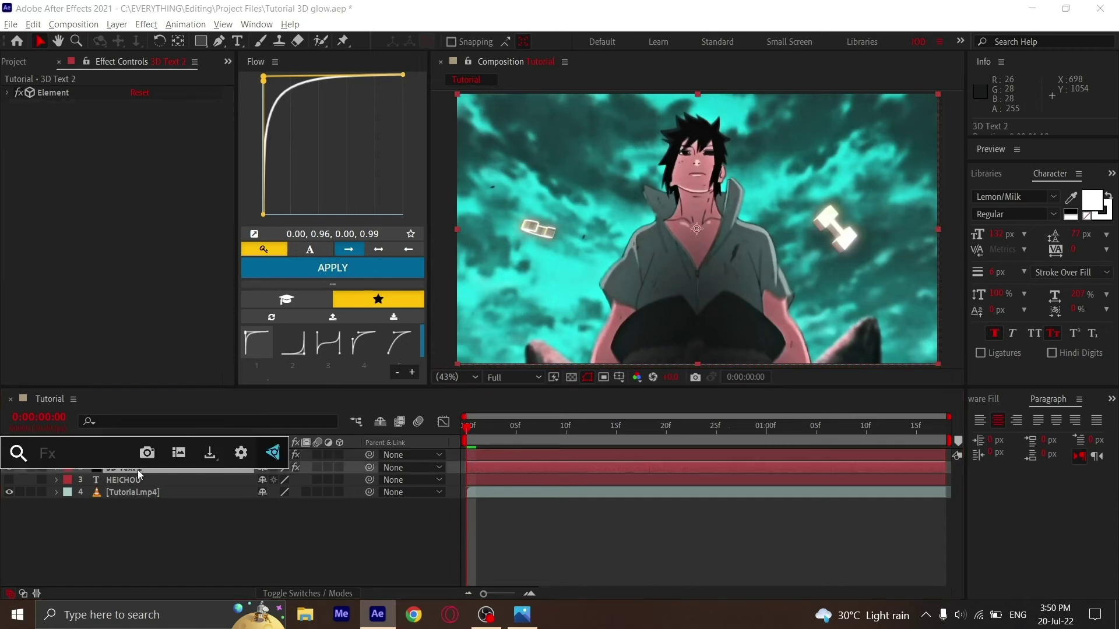
text(3d glo)
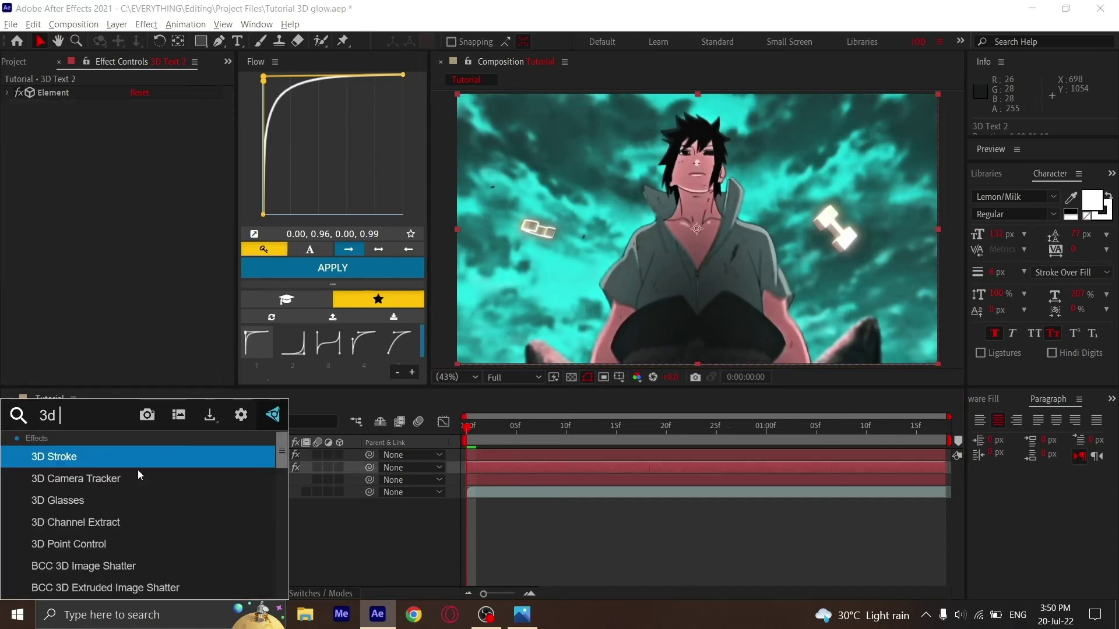
click(138, 471)
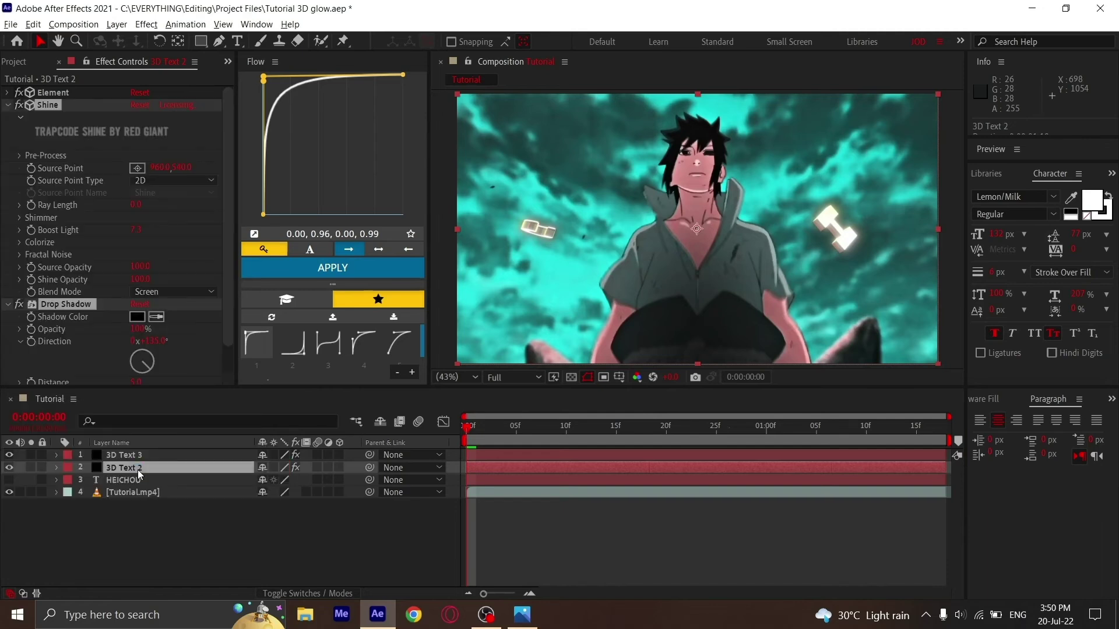
Step: At frame 19, add Hue/Saturation to 3D Text 3 with Master Hue 100°
click(654, 435)
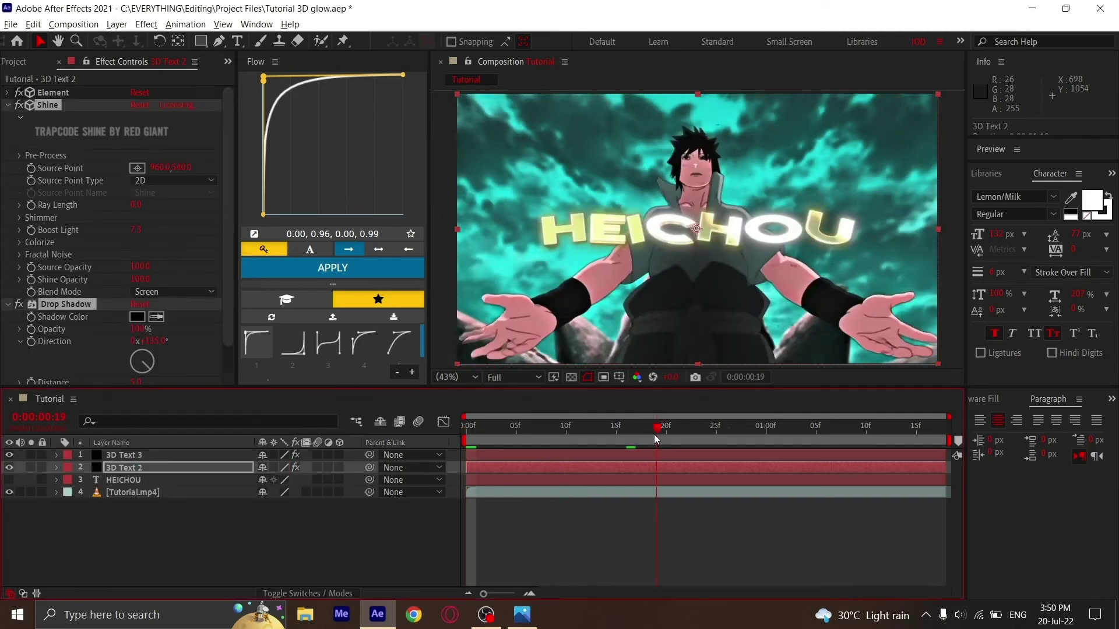
click(634, 453)
key(ctrl+space)
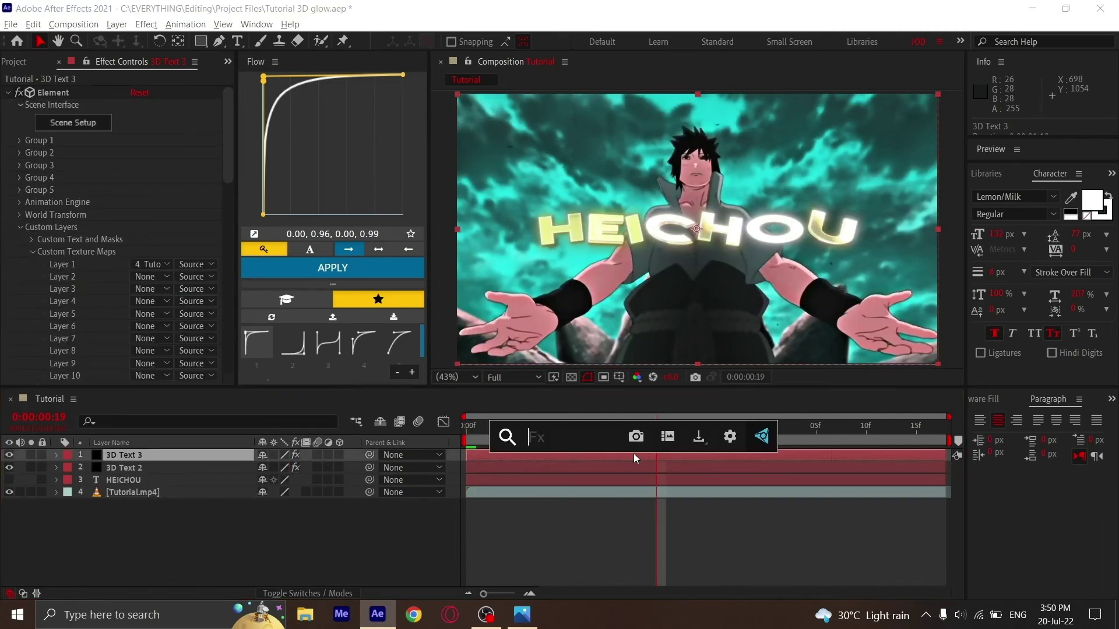
text(h)
key(Escape)
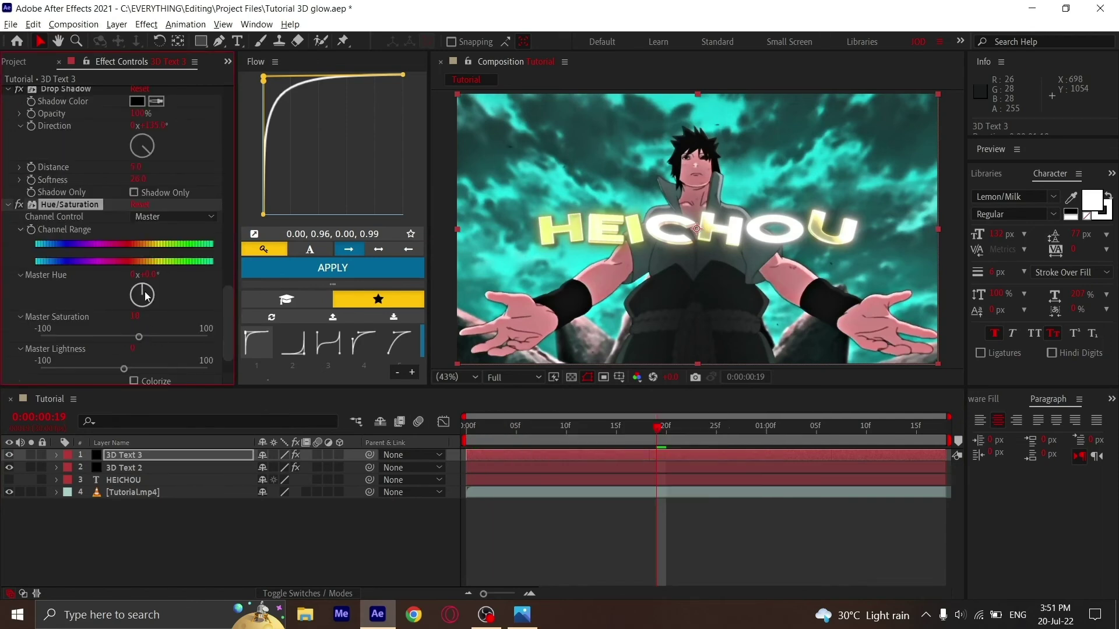
drag(149, 298, 156, 299)
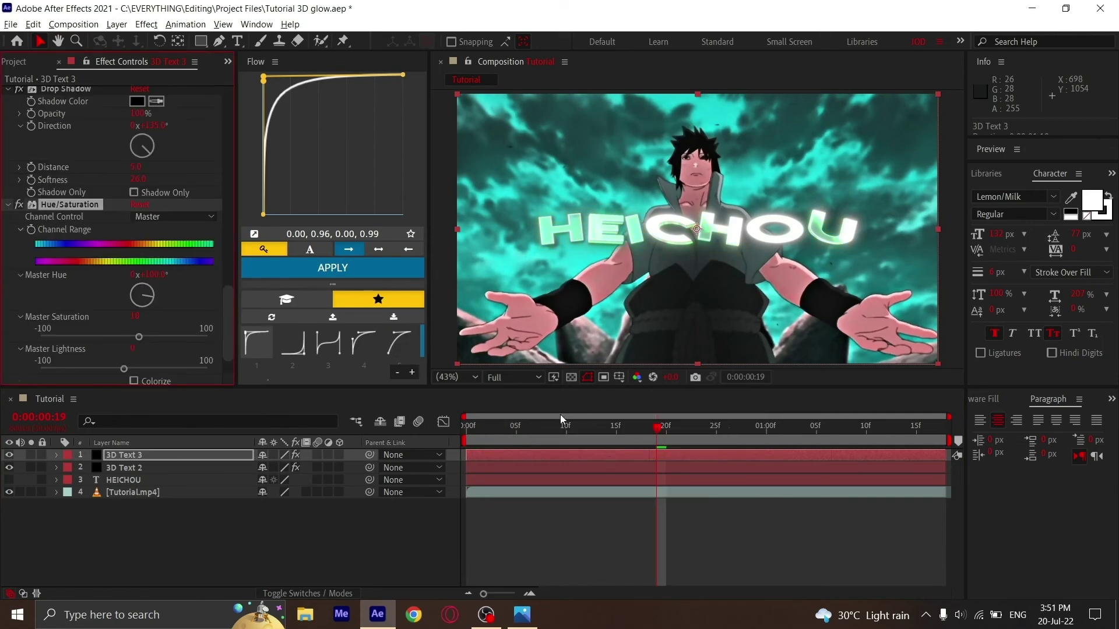
drag(658, 440, 365, 484)
Step: Preview the finished HEICHOU fly-in and close Effect Controls to show the Project panel
key(space)
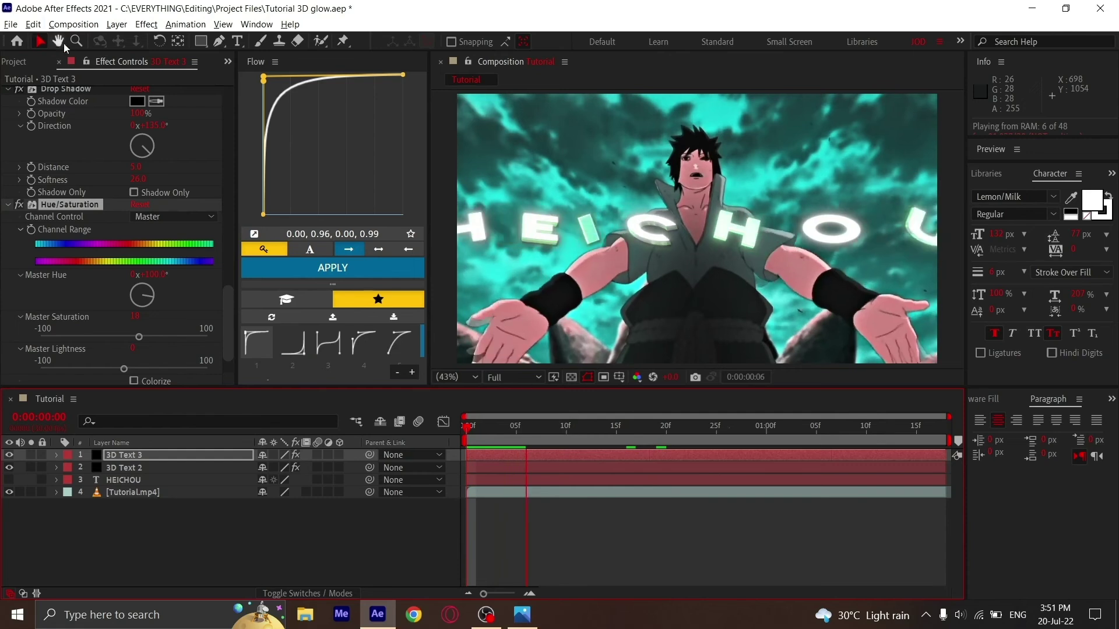
click(58, 61)
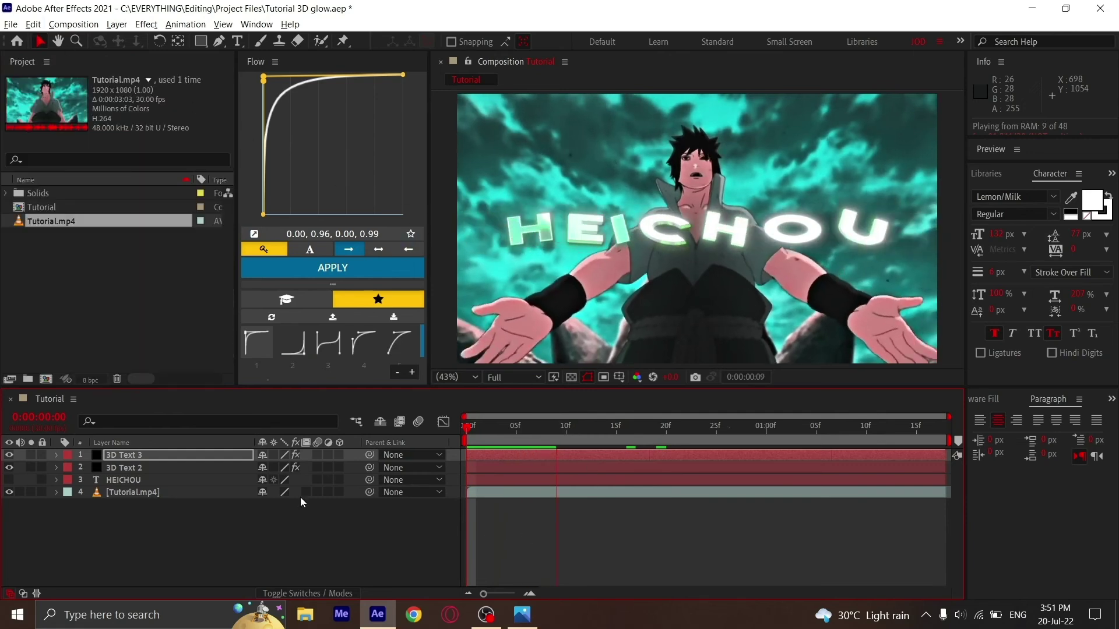